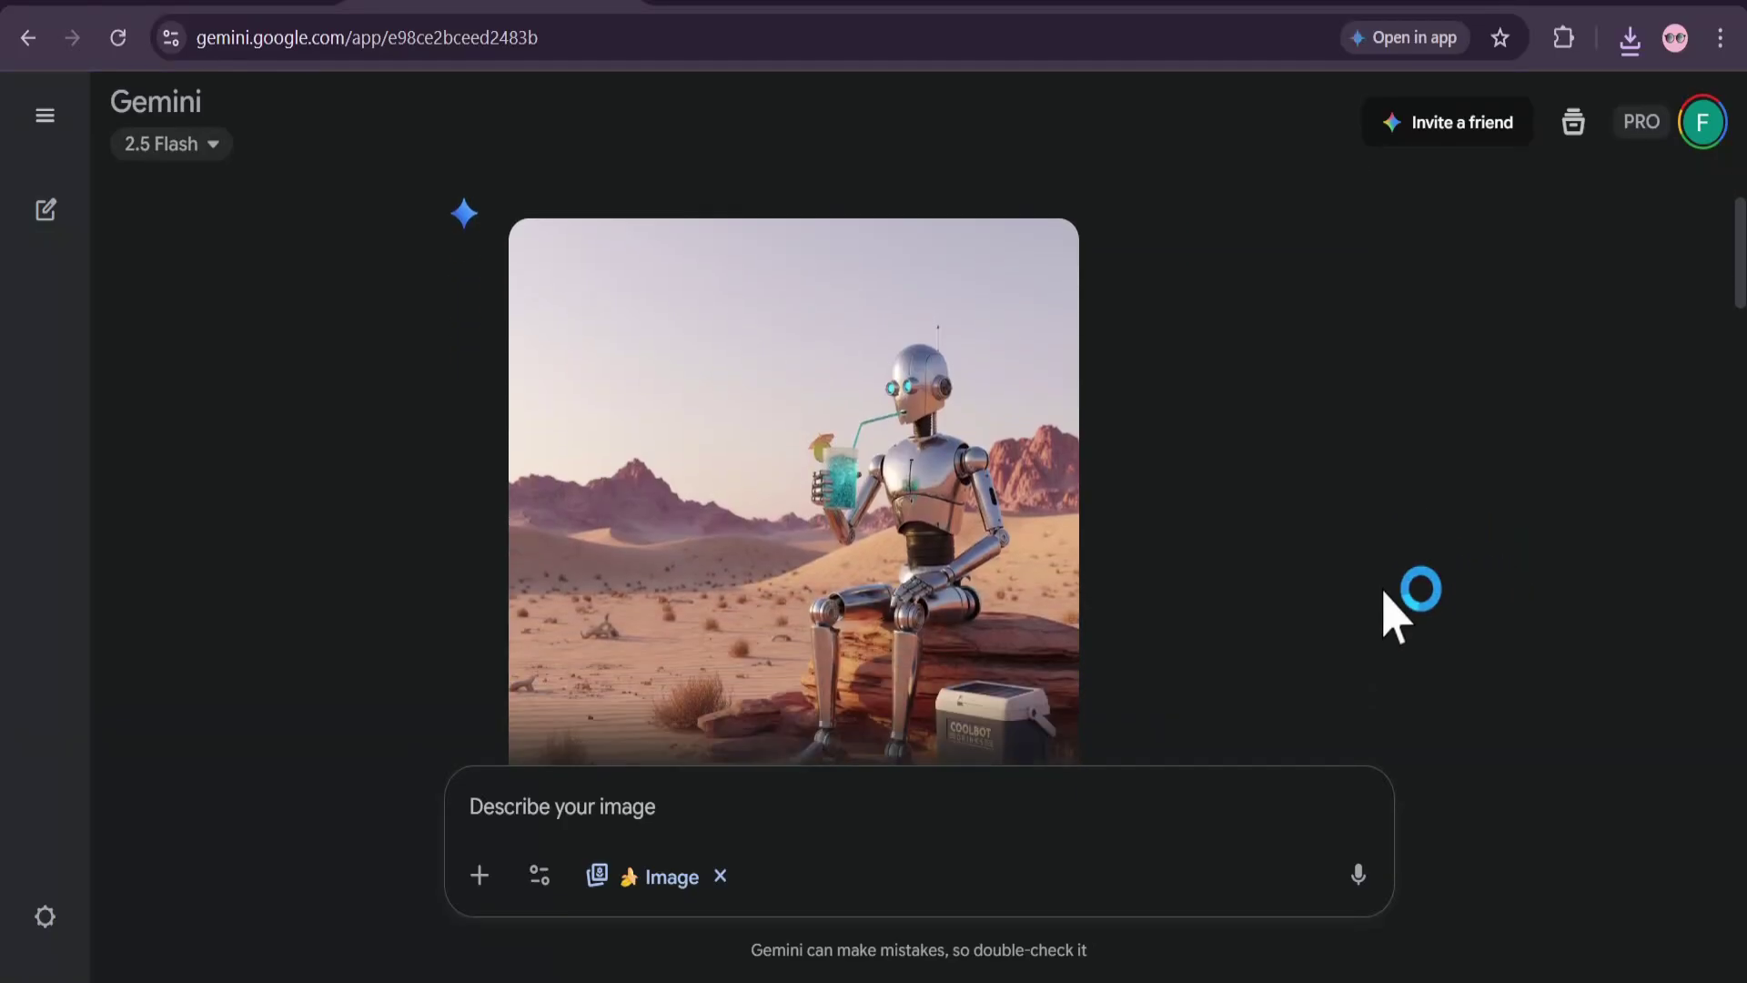
View the generated robot image full-size, then close the viewer.
{"action": "scroll", "coordinate": [1392, 612], "scroll_direction": "up", "scroll_amount": 2}
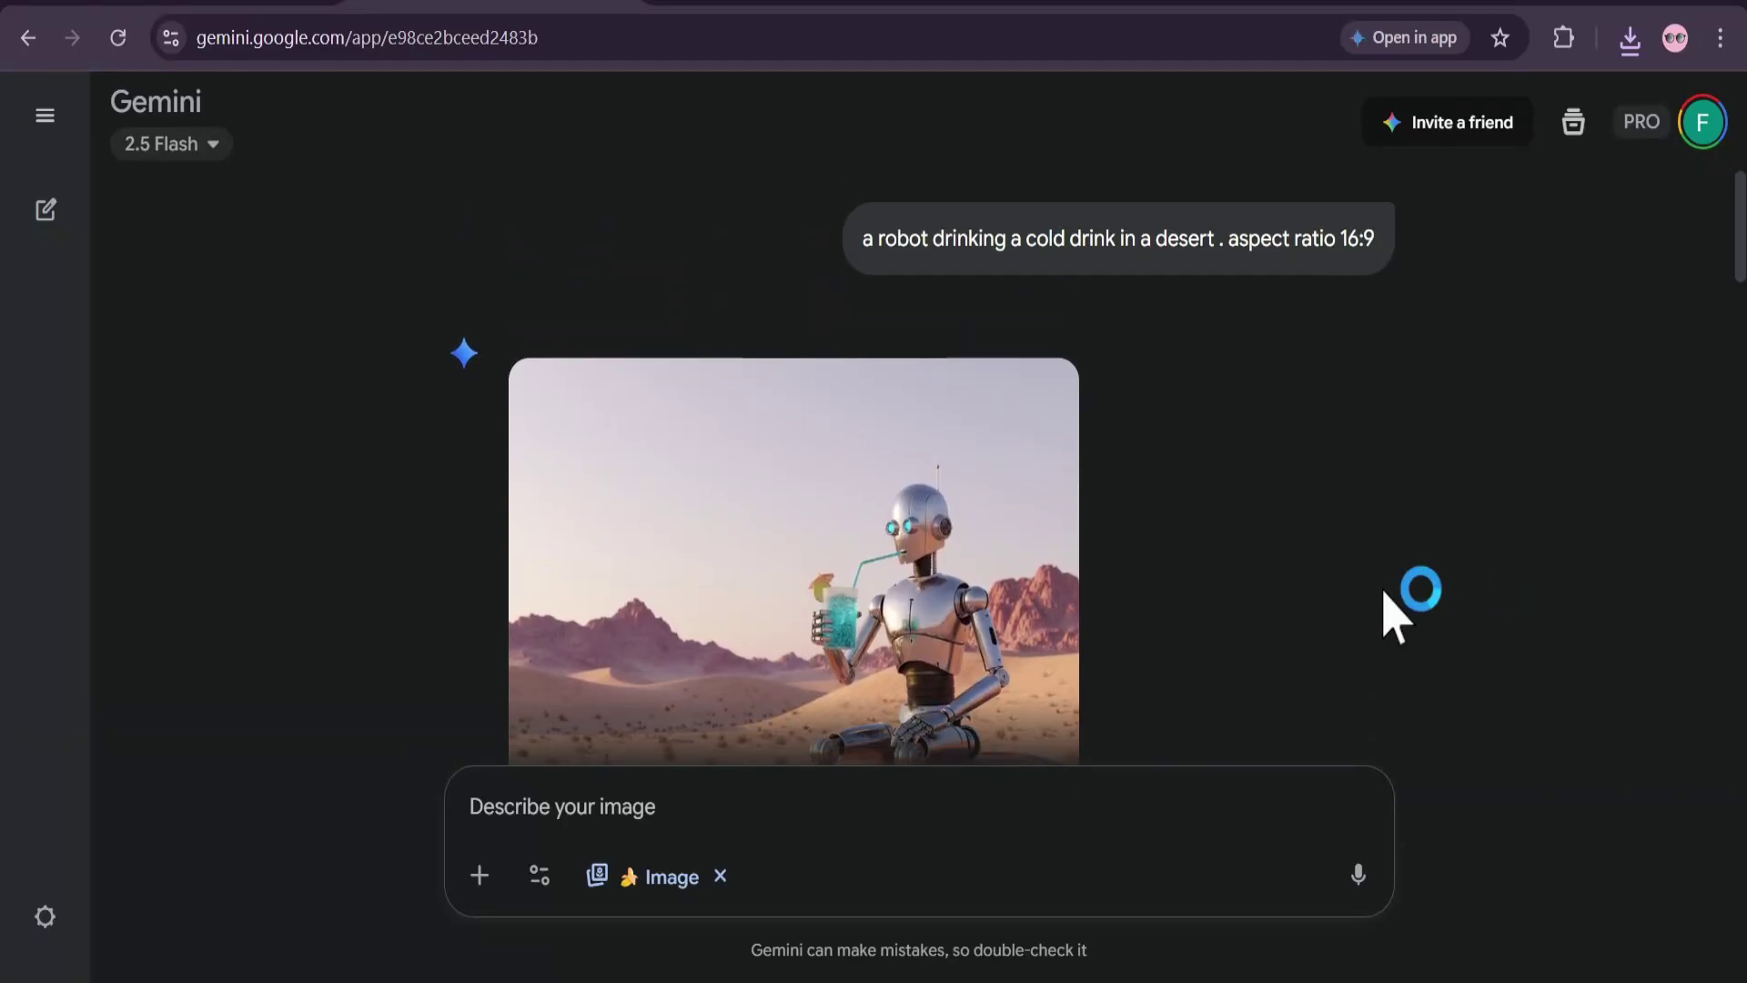
{"action": "scroll", "coordinate": [1365, 619], "scroll_direction": "down", "scroll_amount": 2}
{"action": "scroll", "coordinate": [1210, 623], "scroll_direction": "up", "scroll_amount": 2}
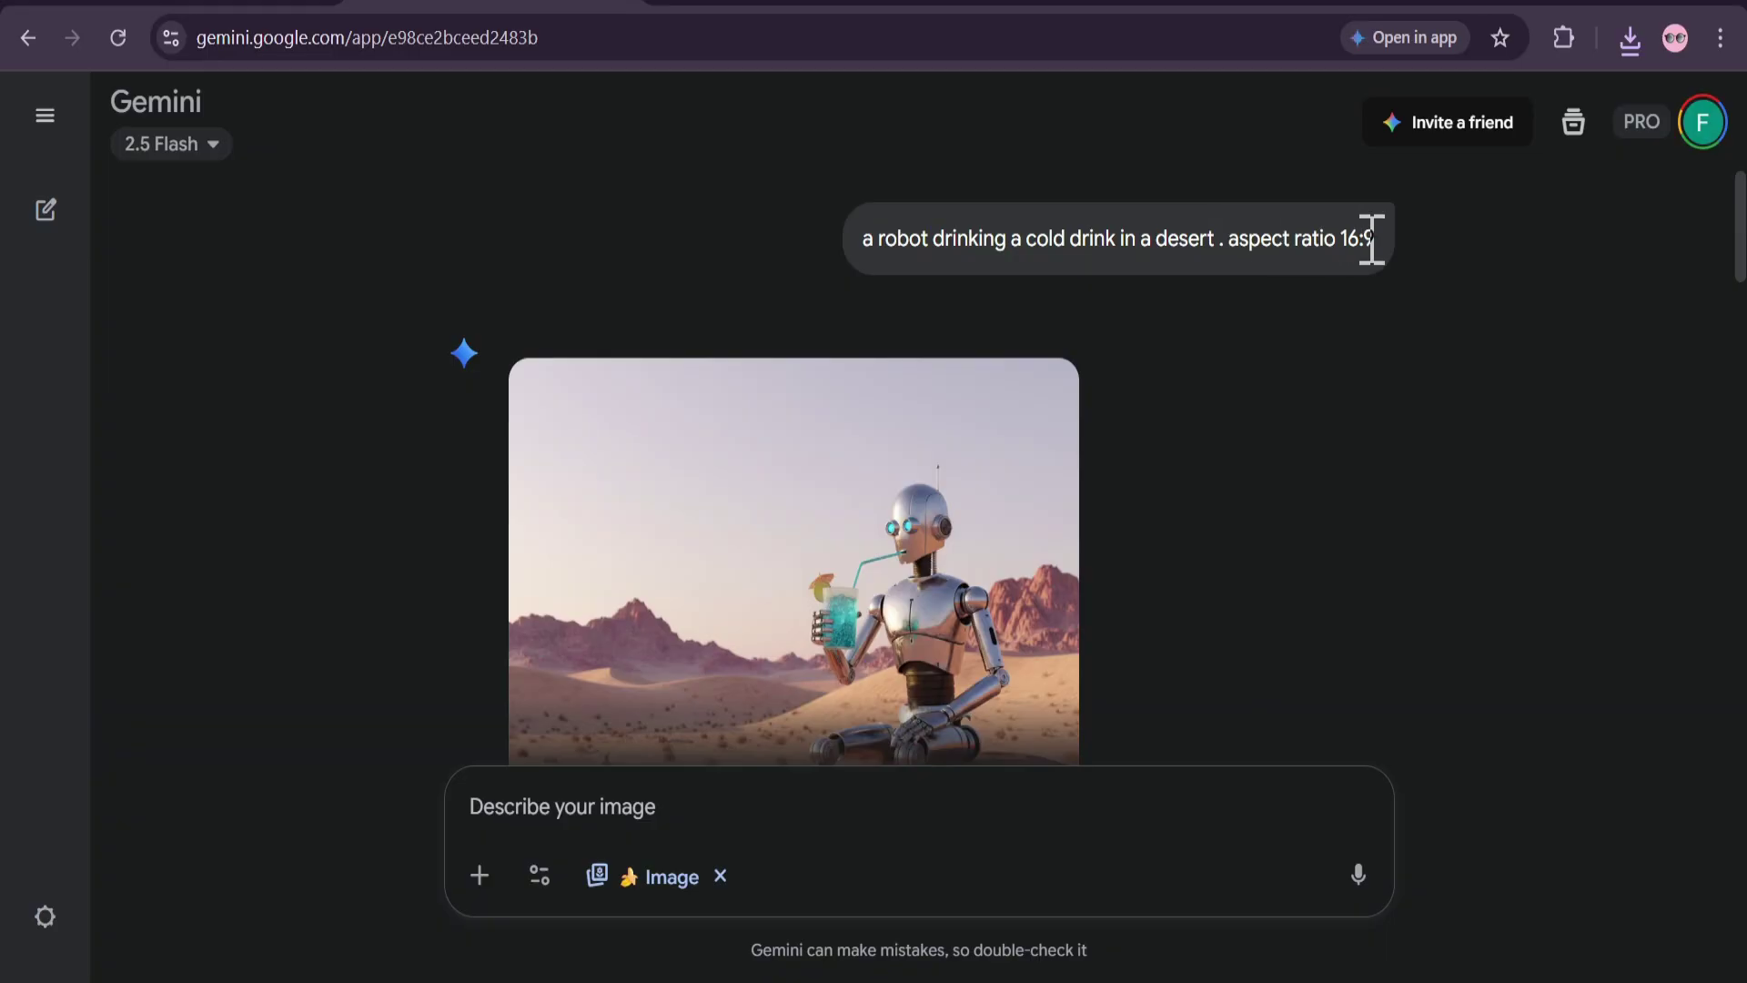
{"action": "scroll", "coordinate": [1286, 409], "scroll_direction": "down", "scroll_amount": 3}
{"action": "left_click", "coordinate": [908, 508]}
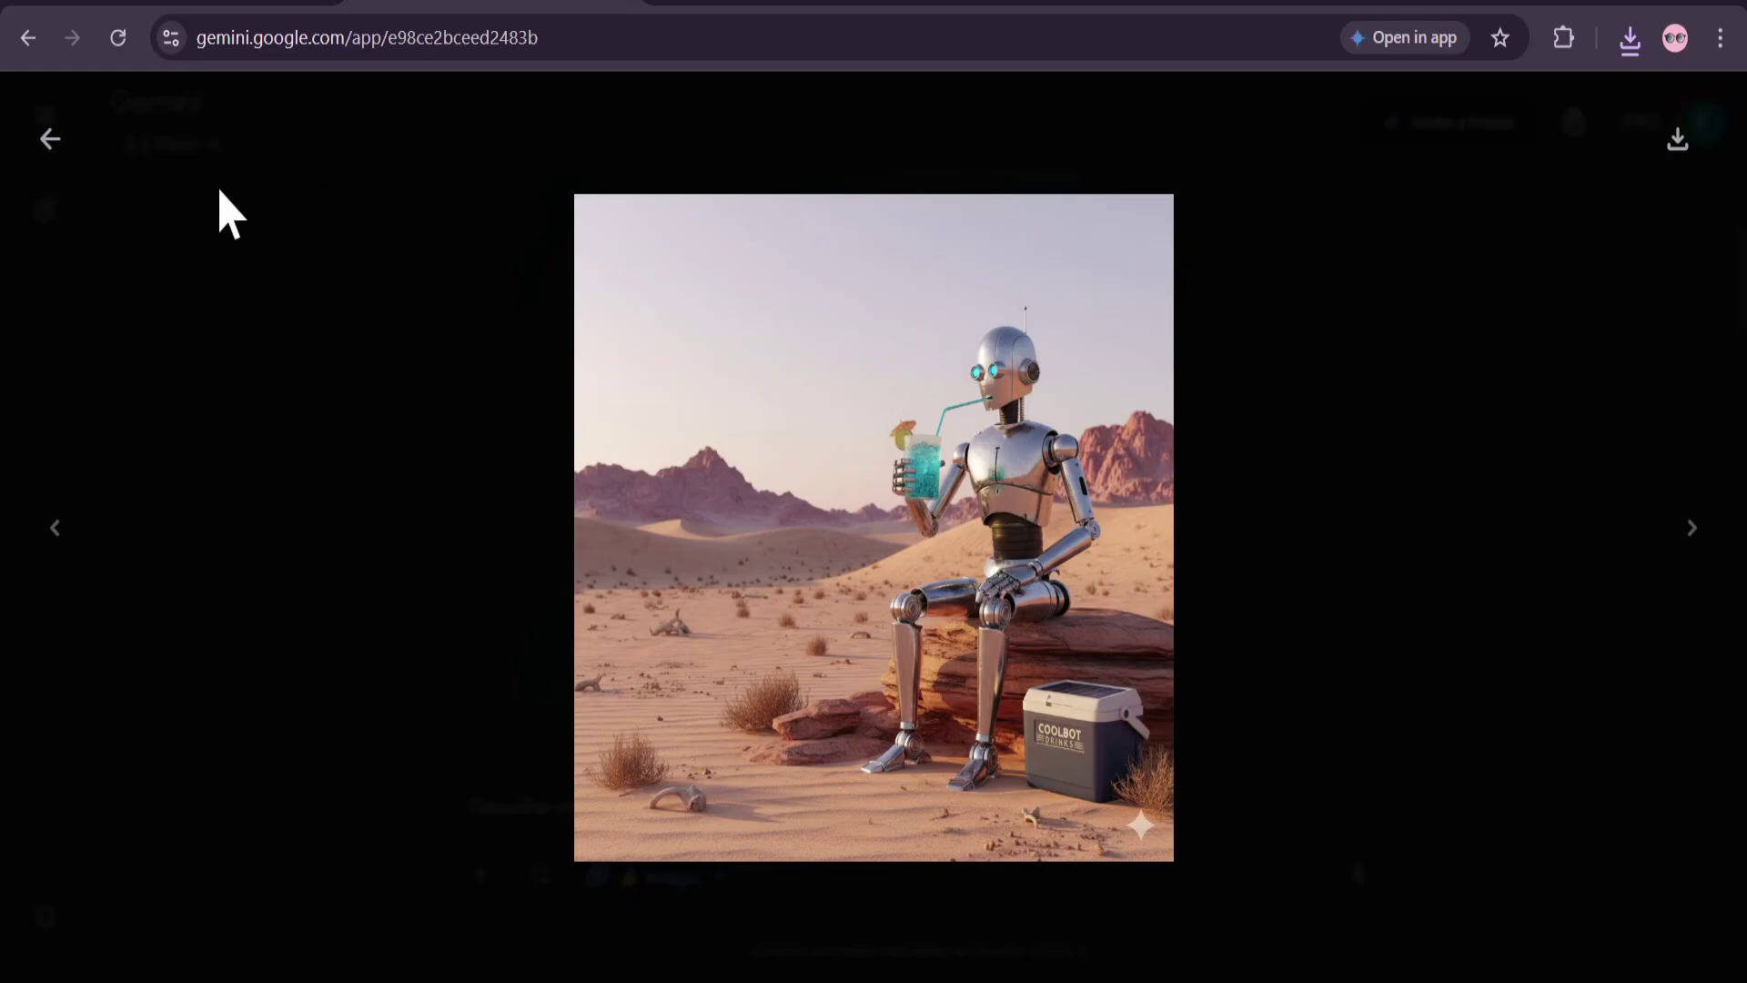
{"action": "left_click", "coordinate": [50, 138]}
Open the file-attachment options, then dismiss them without attaching anything.
{"action": "scroll", "coordinate": [873, 501], "scroll_direction": "up", "scroll_amount": 2}
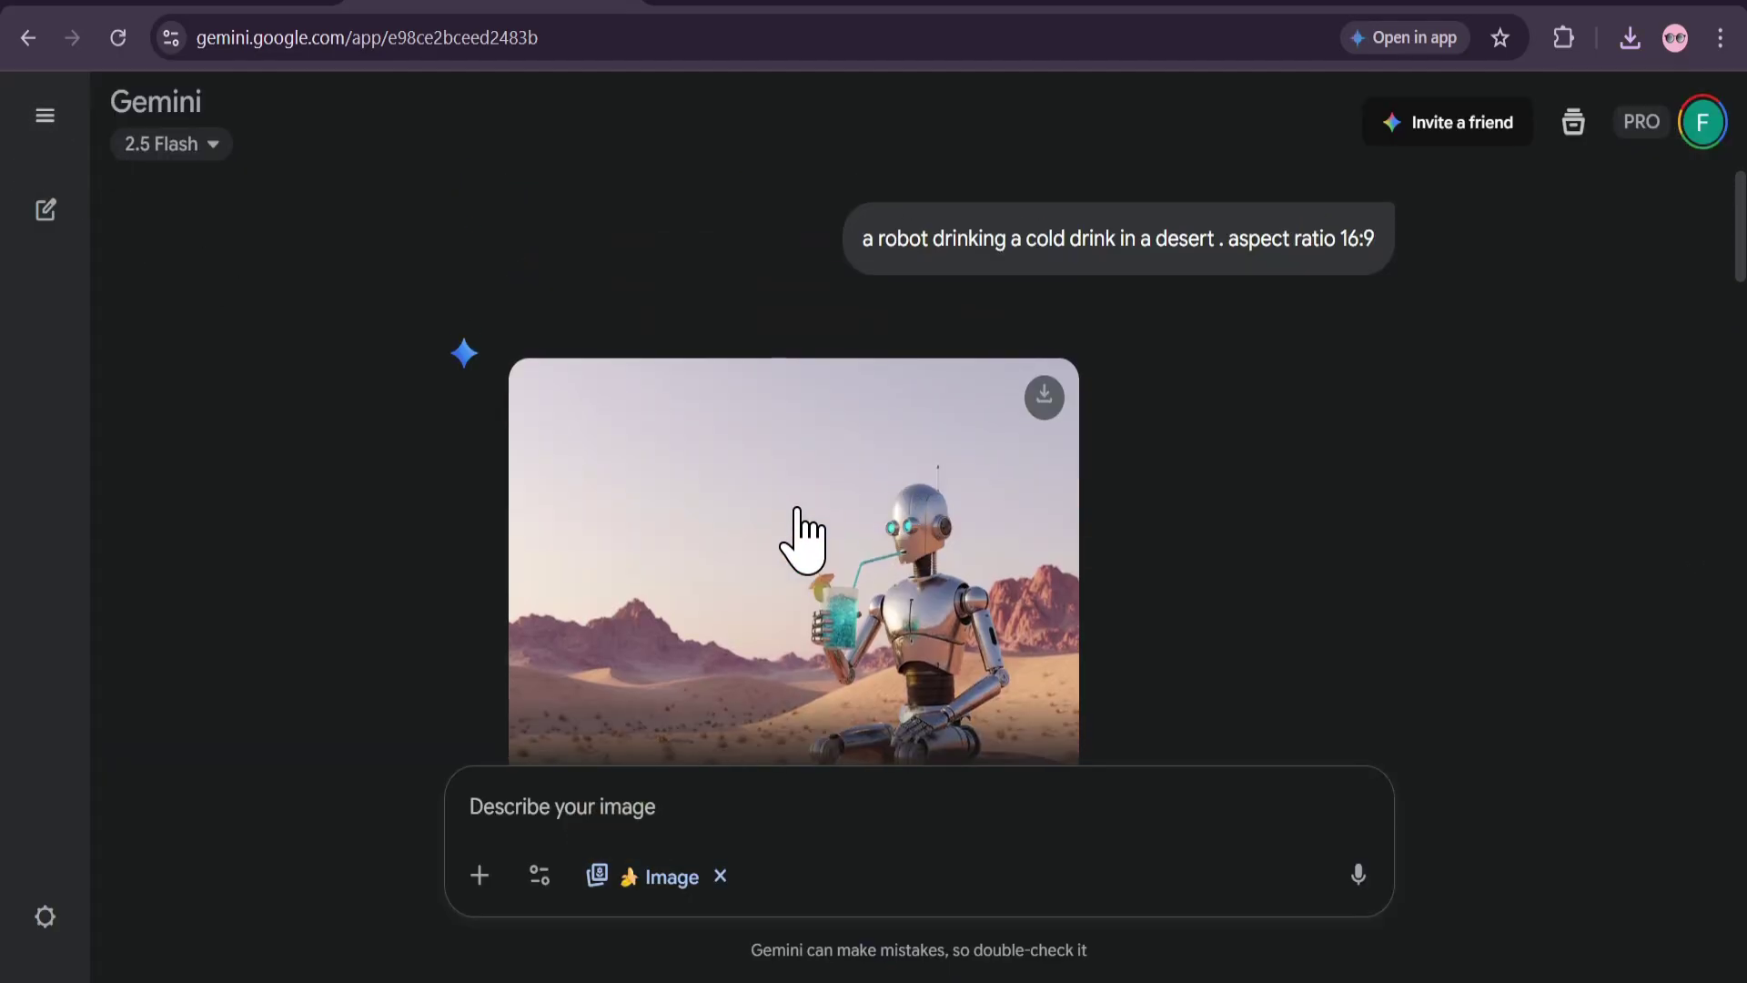
{"action": "scroll", "coordinate": [800, 534], "scroll_direction": "down", "scroll_amount": 2}
{"action": "scroll", "coordinate": [850, 519], "scroll_direction": "up", "scroll_amount": 2}
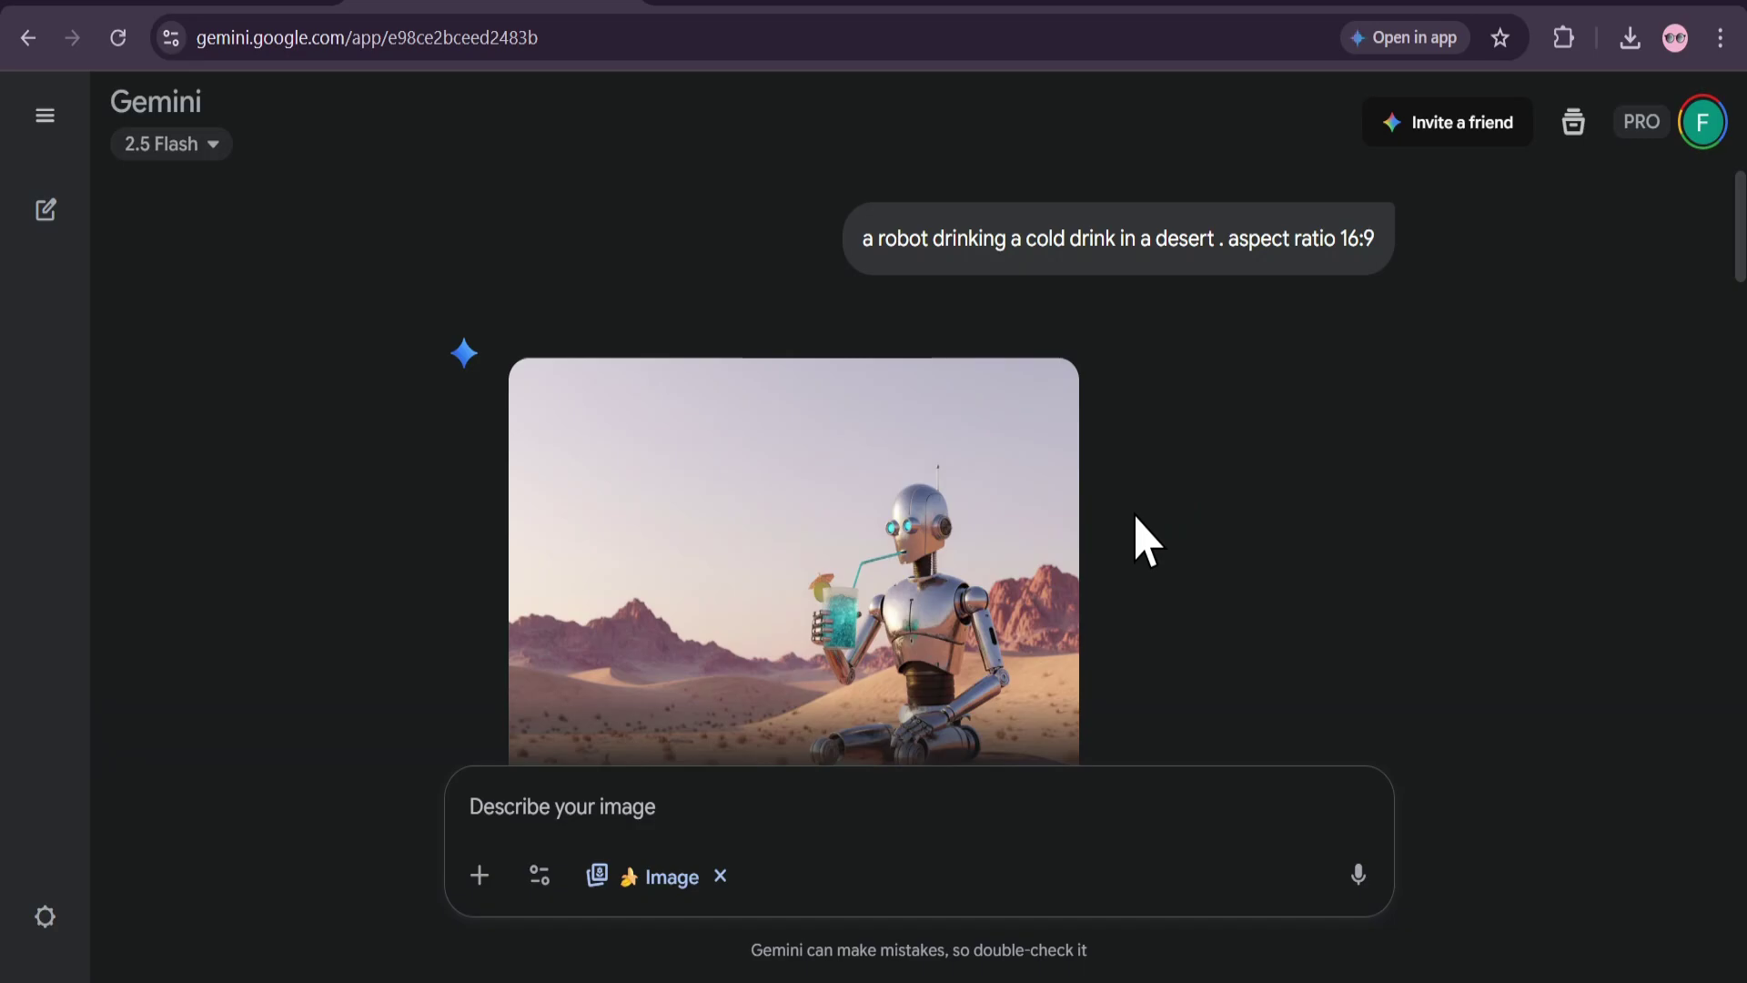
{"action": "left_click", "coordinate": [479, 875]}
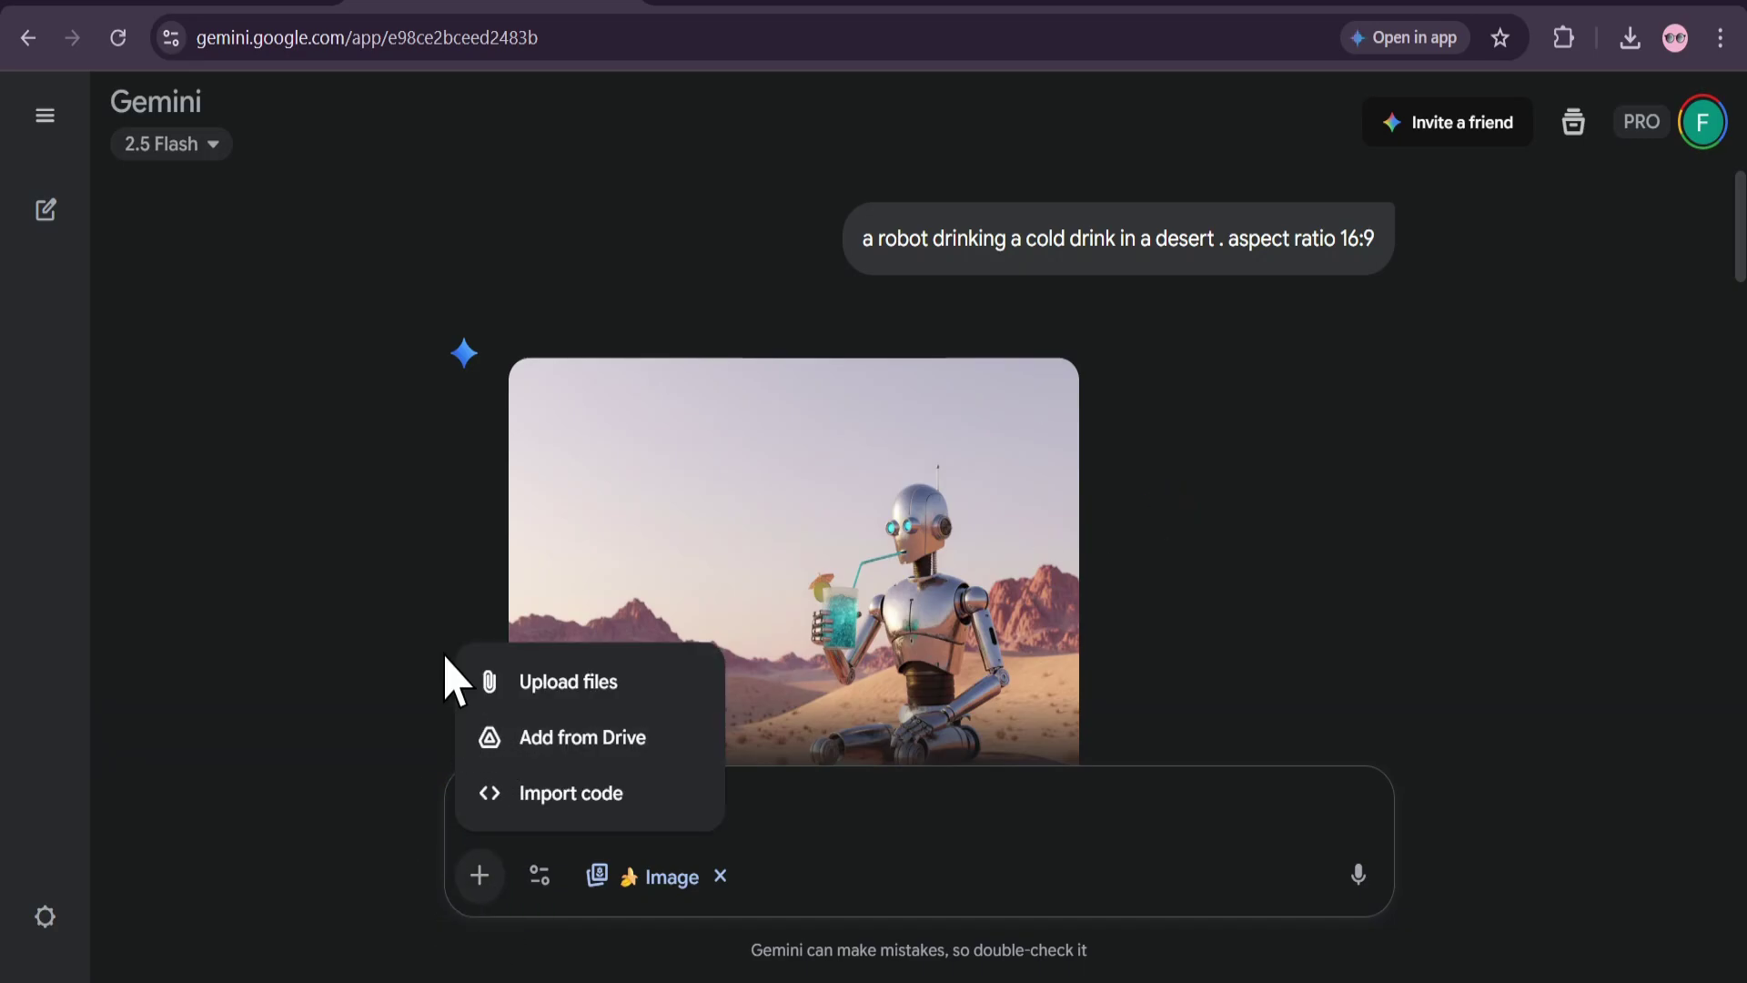
{"action": "left_click", "coordinate": [446, 678]}
View the uploaded blank black image full-size, then close it.
{"action": "scroll", "coordinate": [1183, 537], "scroll_direction": "down", "scroll_amount": 2}
{"action": "scroll", "coordinate": [1172, 546], "scroll_direction": "up", "scroll_amount": 2}
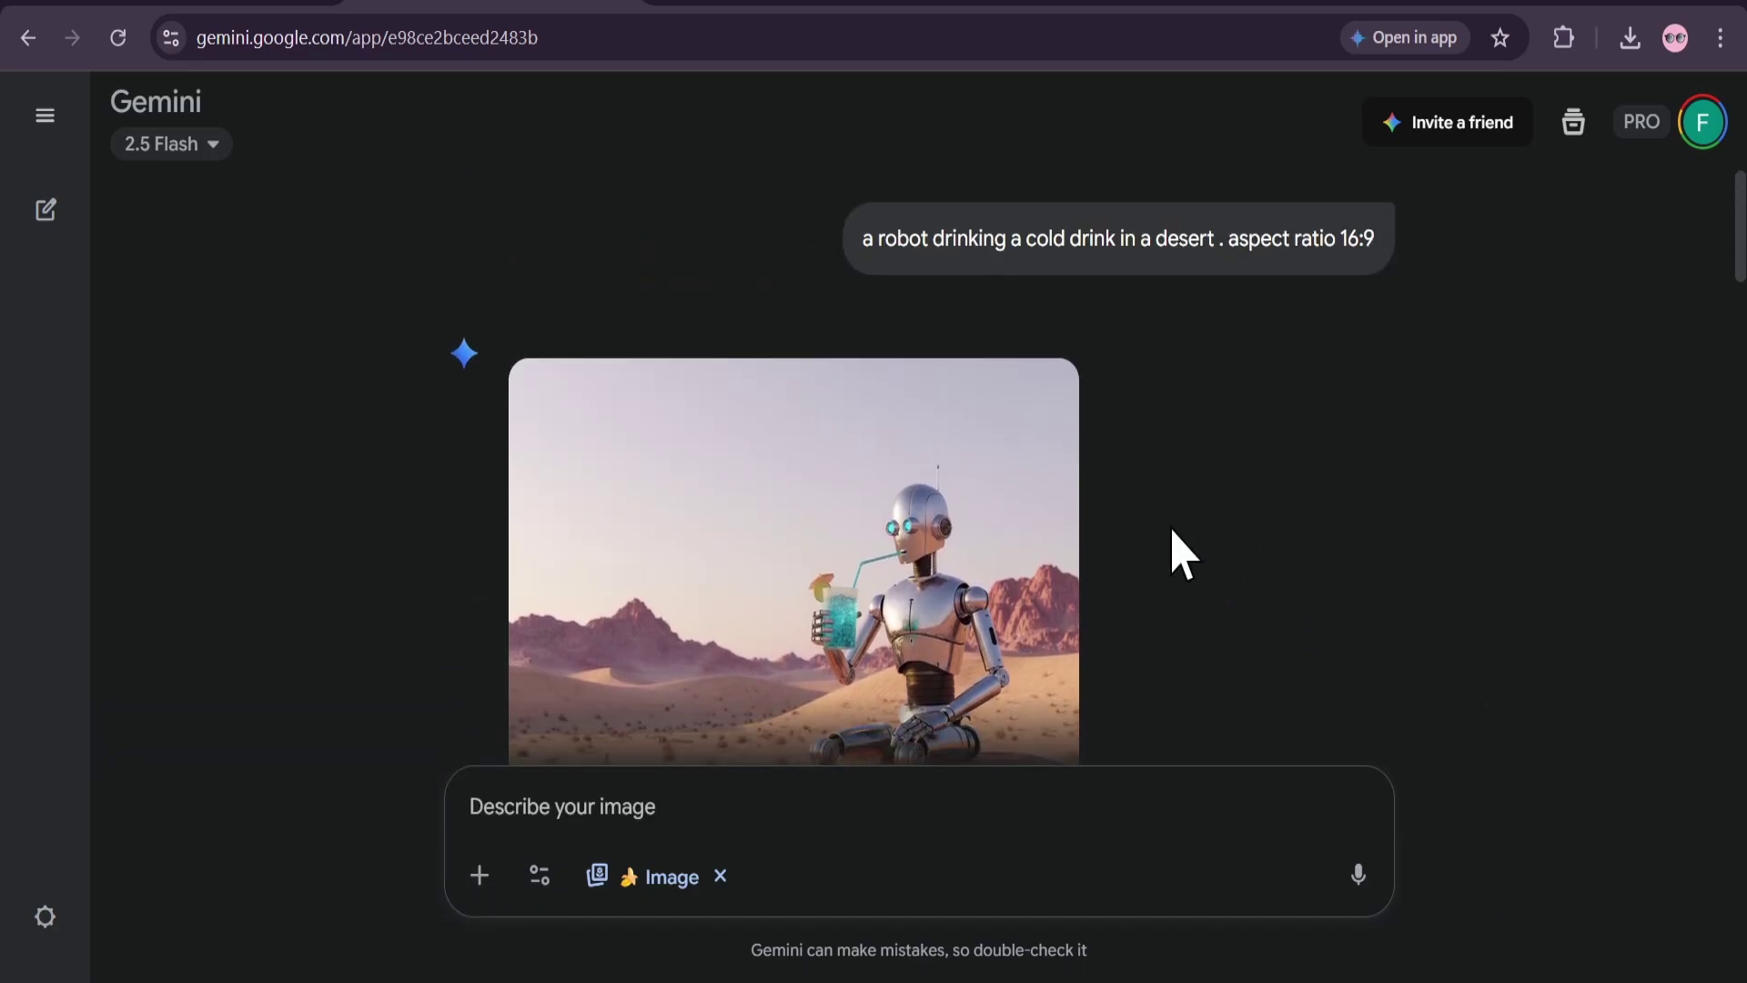
{"action": "scroll", "coordinate": [1210, 538], "scroll_direction": "down", "scroll_amount": 2}
{"action": "scroll", "coordinate": [1177, 522], "scroll_direction": "up", "scroll_amount": 2}
{"action": "scroll", "coordinate": [1178, 530], "scroll_direction": "down", "scroll_amount": 2}
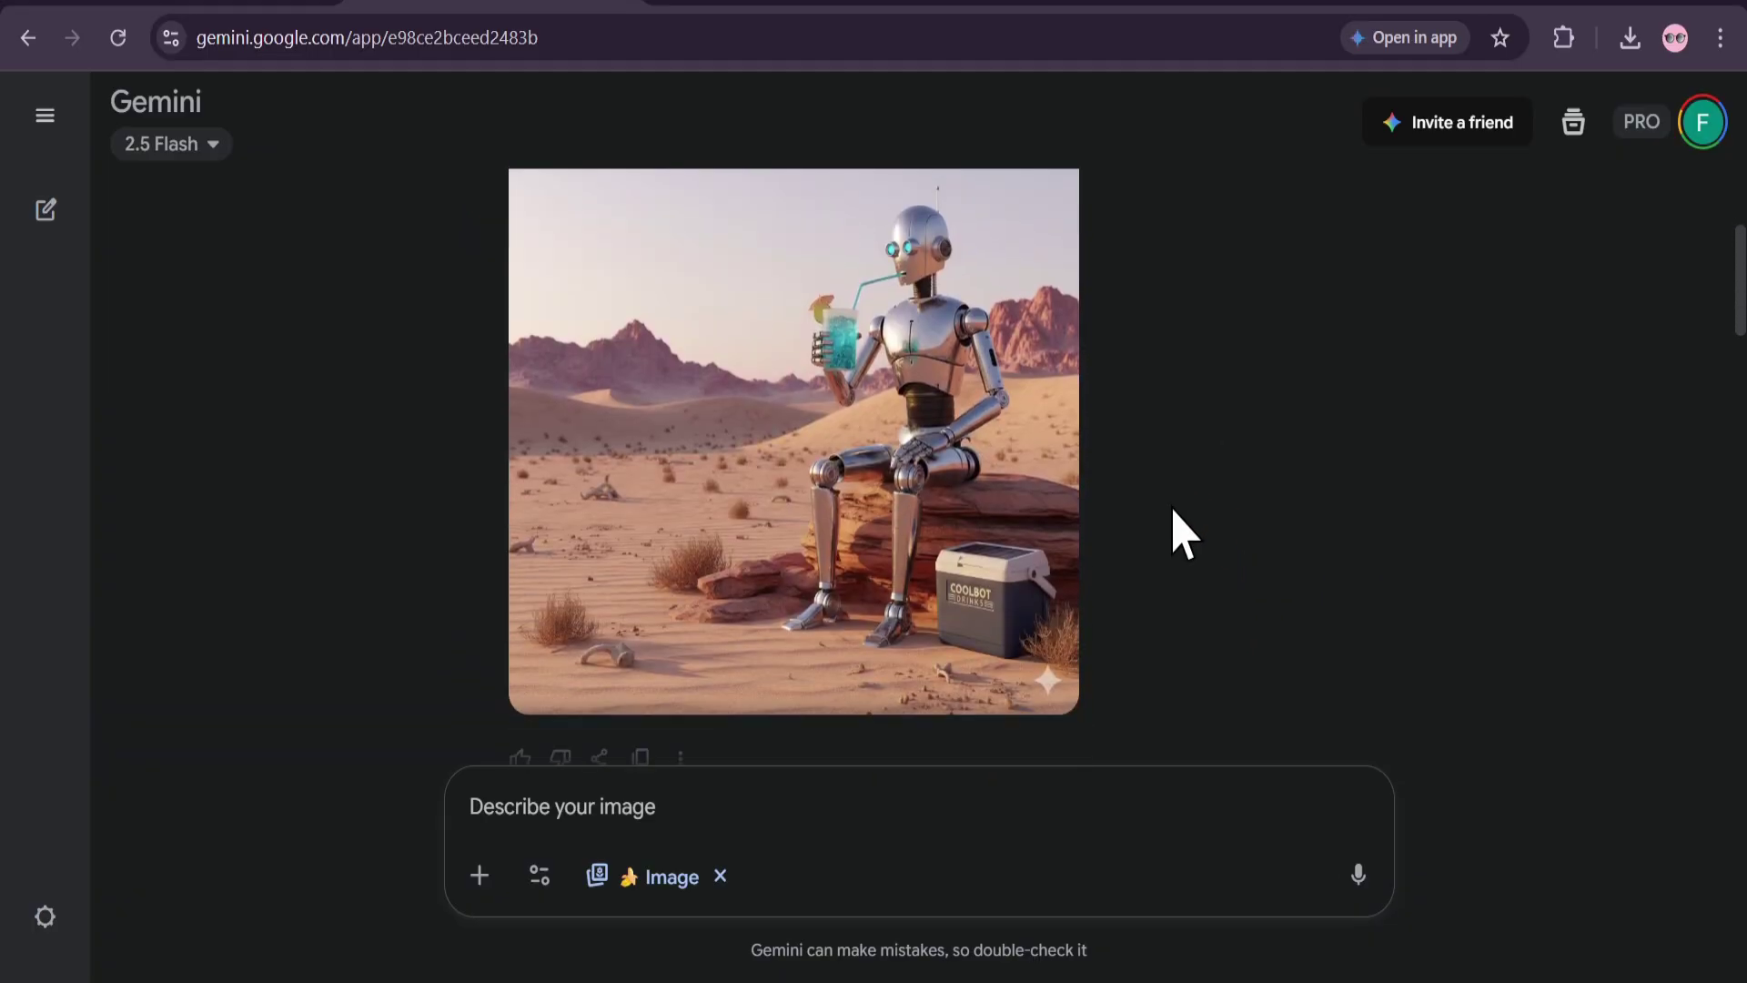
{"action": "scroll", "coordinate": [1180, 532], "scroll_direction": "up", "scroll_amount": 2}
{"action": "scroll", "coordinate": [1183, 537], "scroll_direction": "down", "scroll_amount": 2}
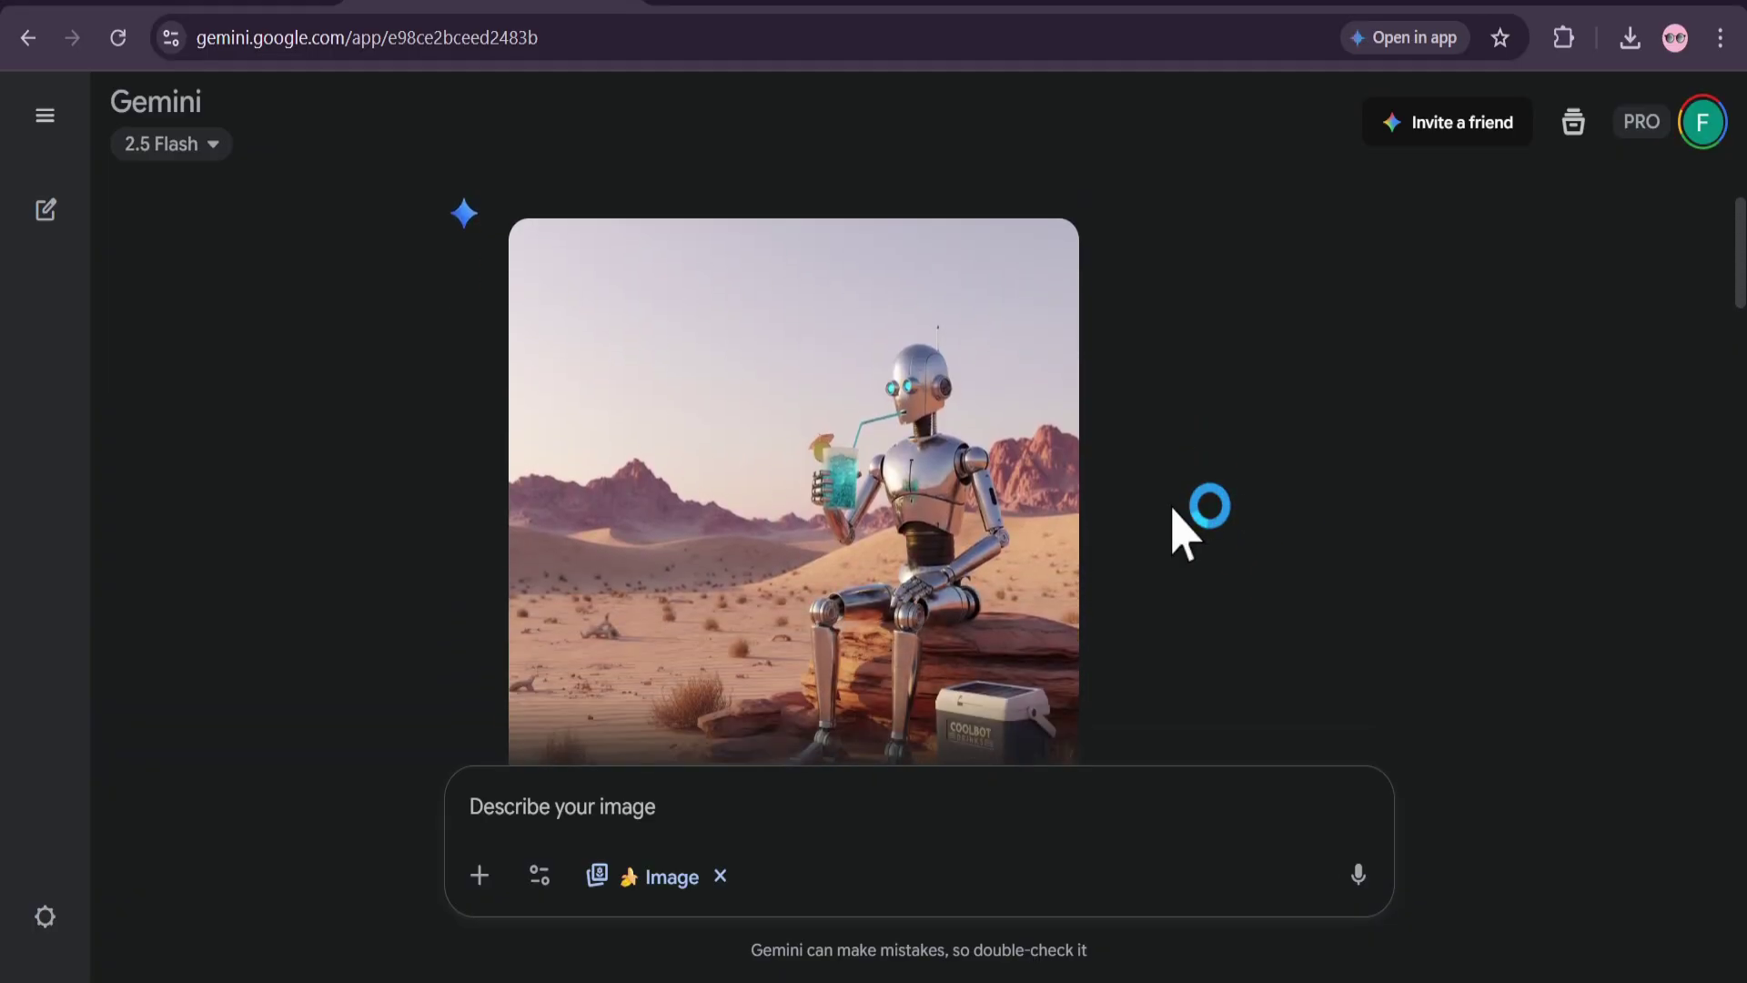
{"action": "scroll", "coordinate": [1182, 537], "scroll_direction": "up", "scroll_amount": 2}
{"action": "scroll", "coordinate": [1183, 532], "scroll_direction": "down", "scroll_amount": 5}
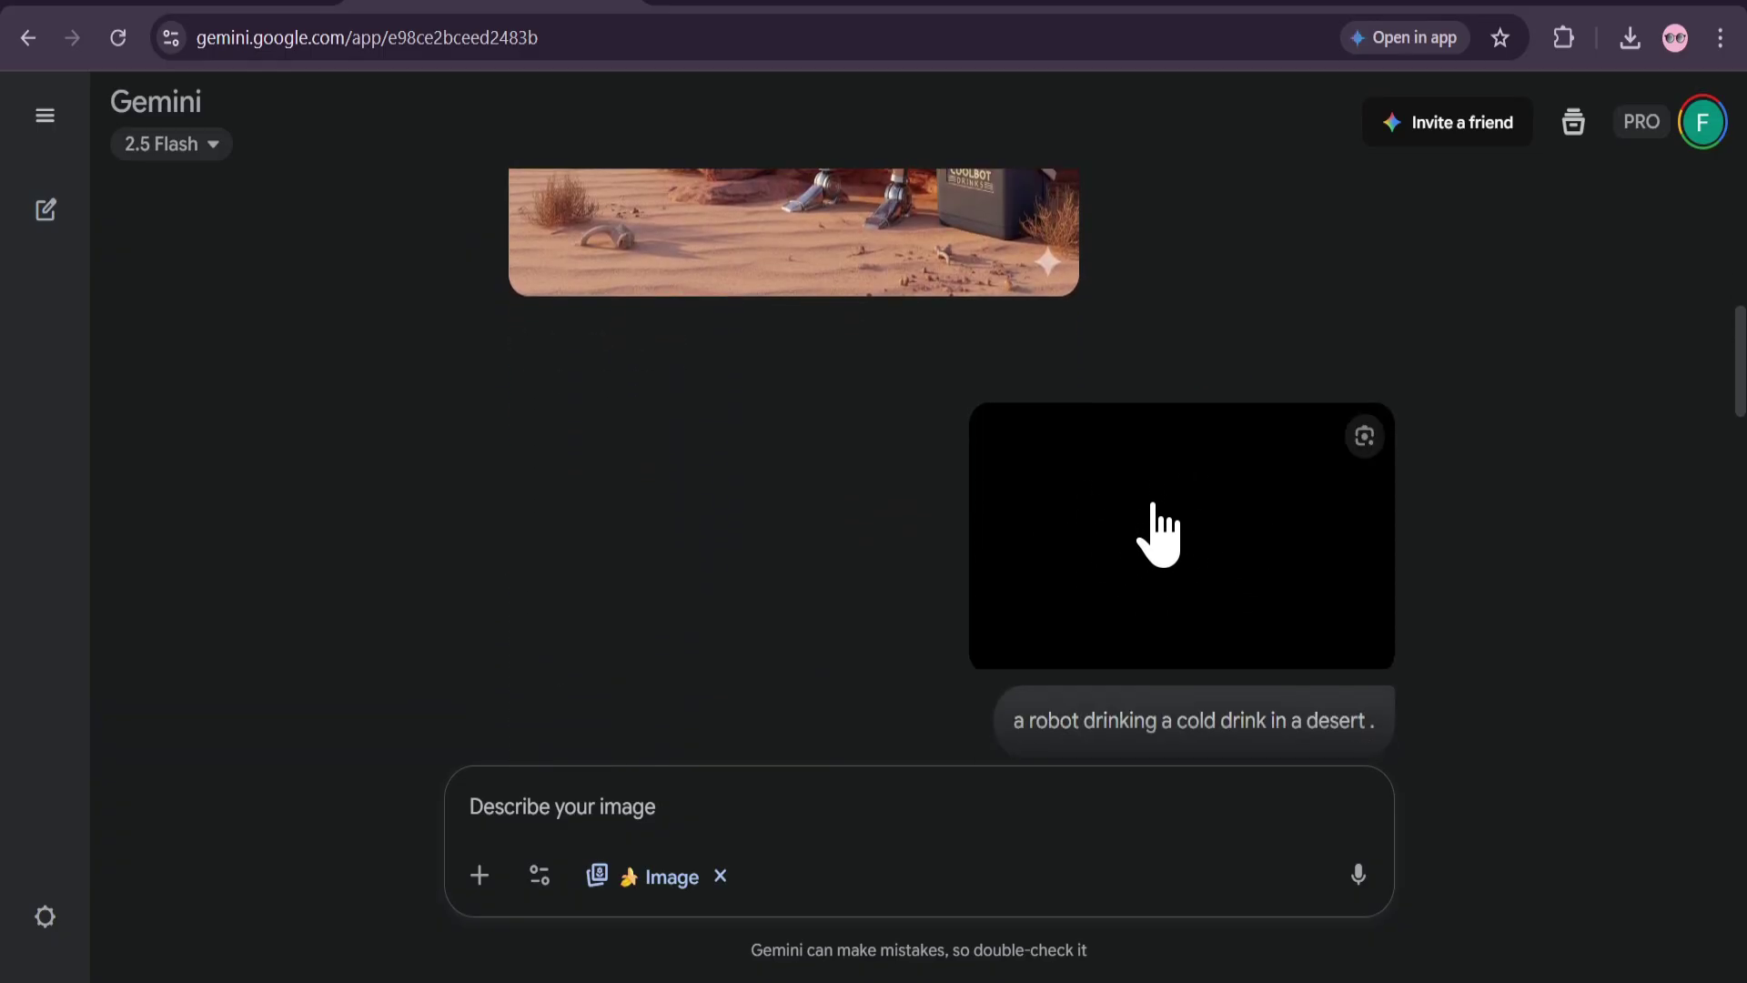
{"action": "scroll", "coordinate": [1173, 487], "scroll_direction": "down", "scroll_amount": 2}
{"action": "left_click", "coordinate": [1154, 471]}
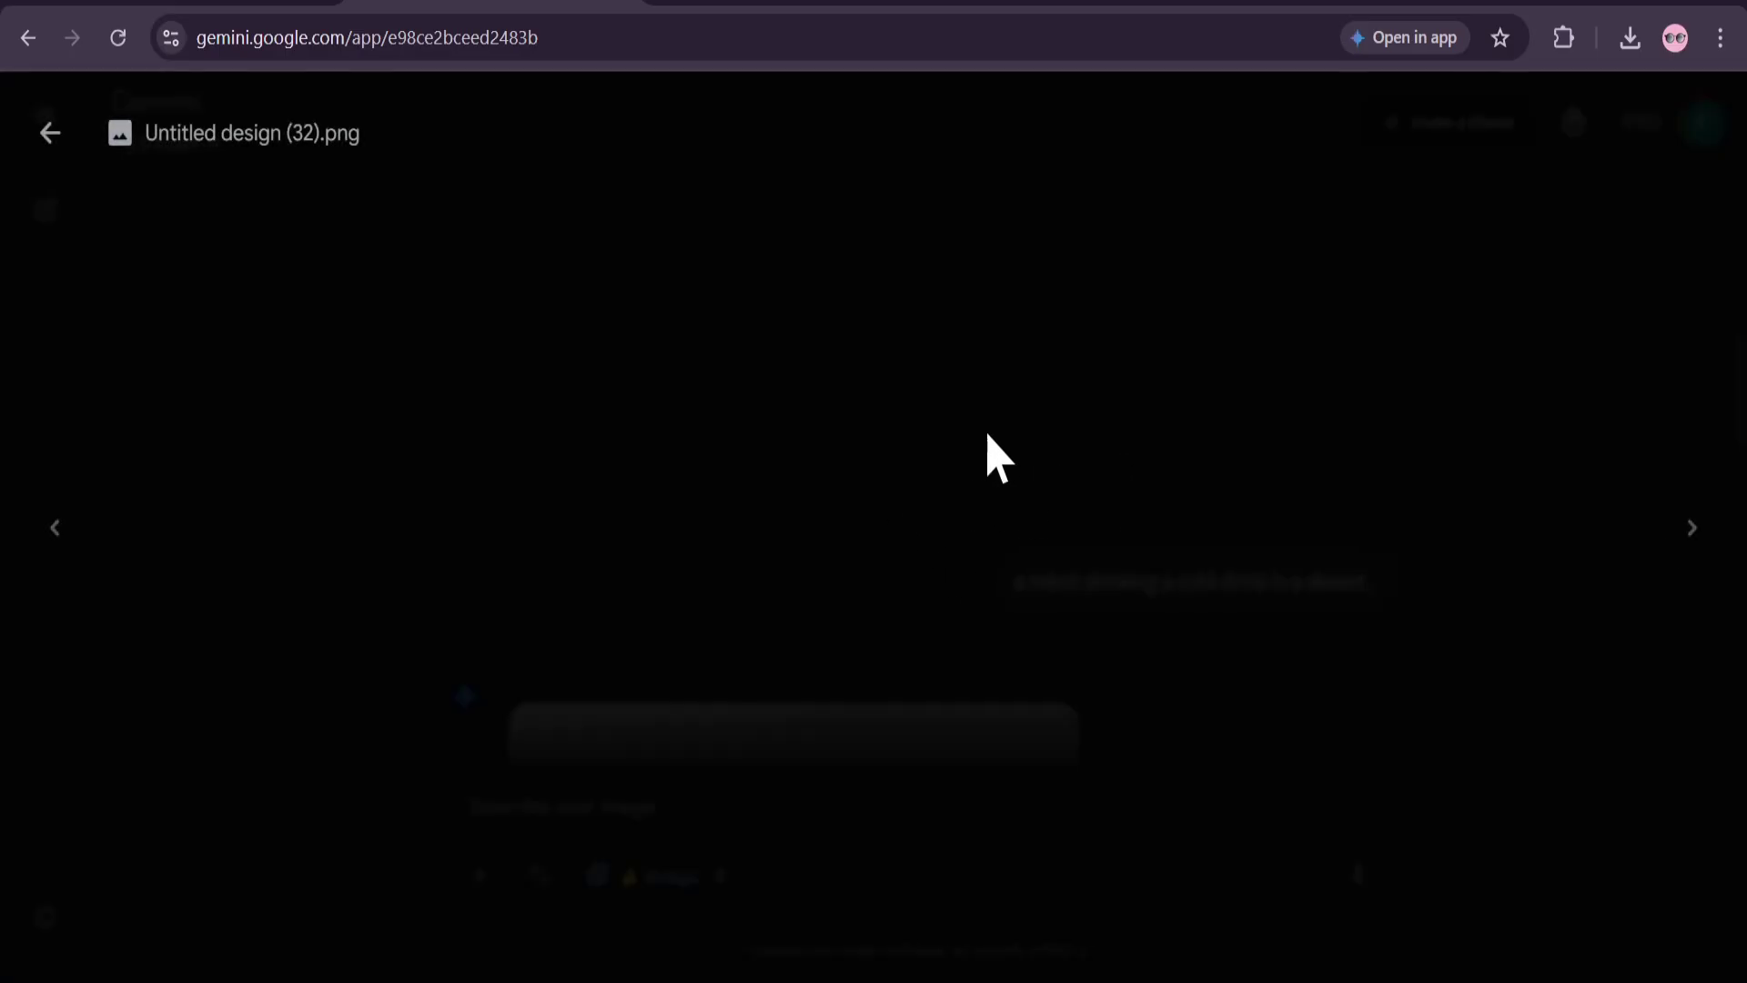
{"action": "left_click", "coordinate": [47, 133]}
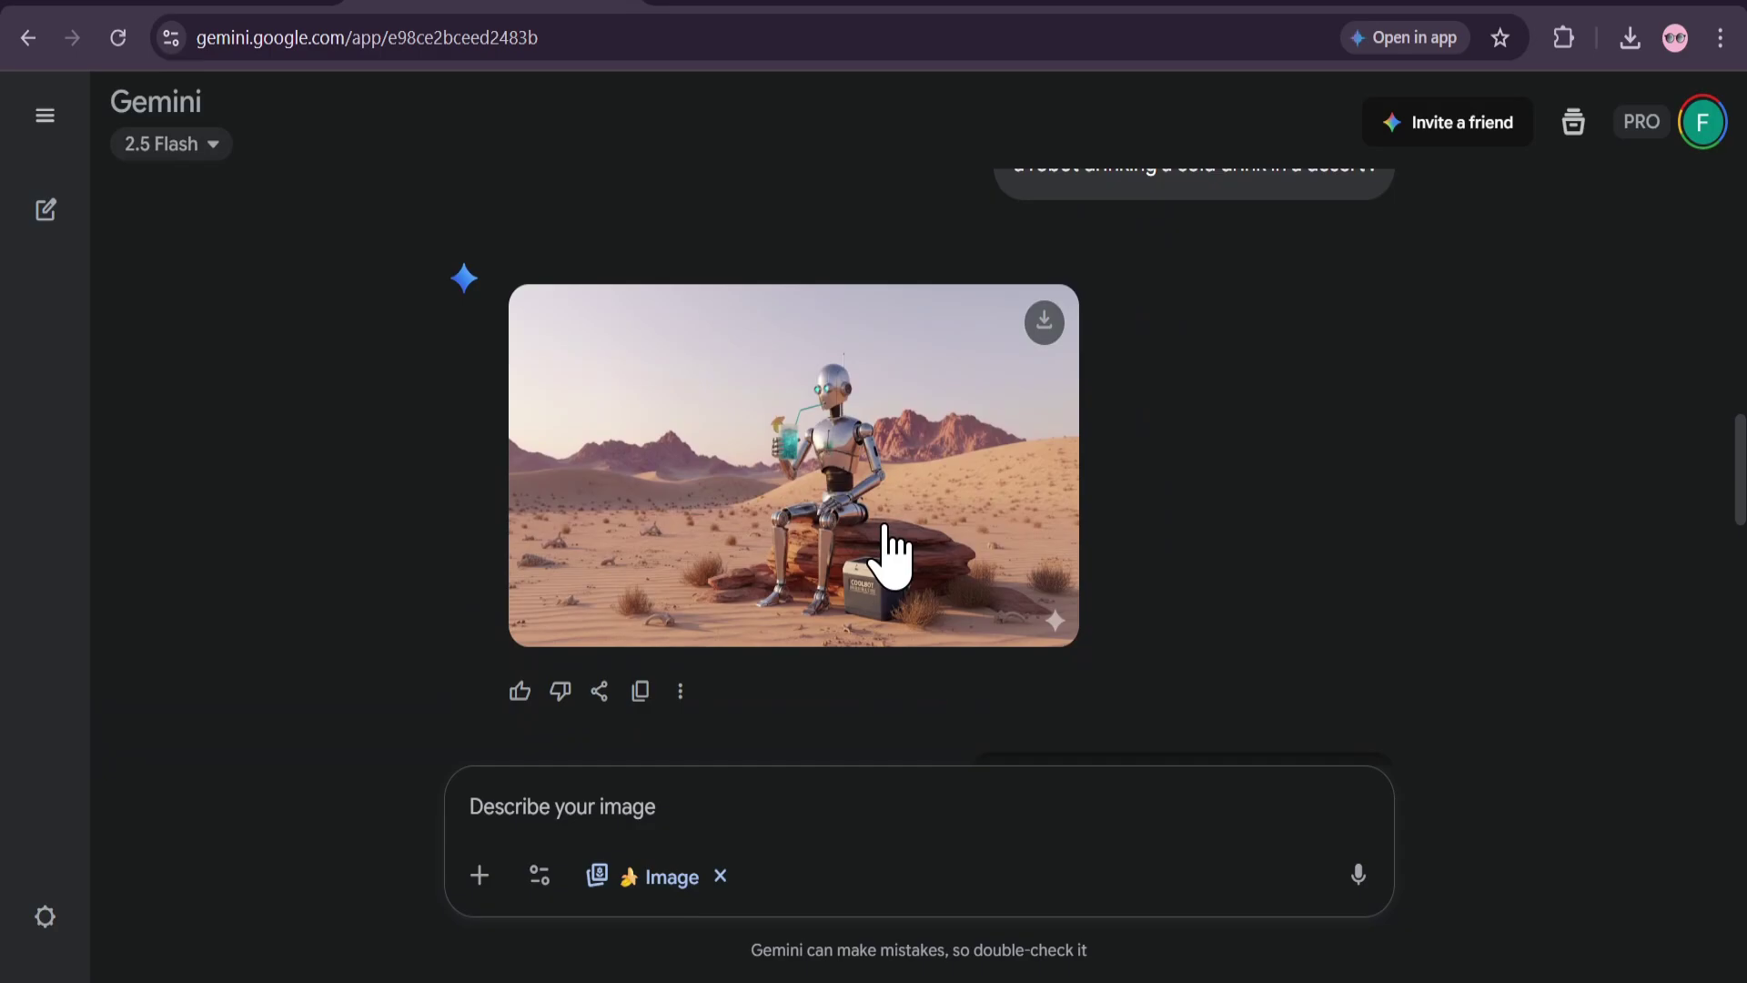
View the wide robot image full-size and return to the chat.
{"action": "left_click", "coordinate": [913, 524]}
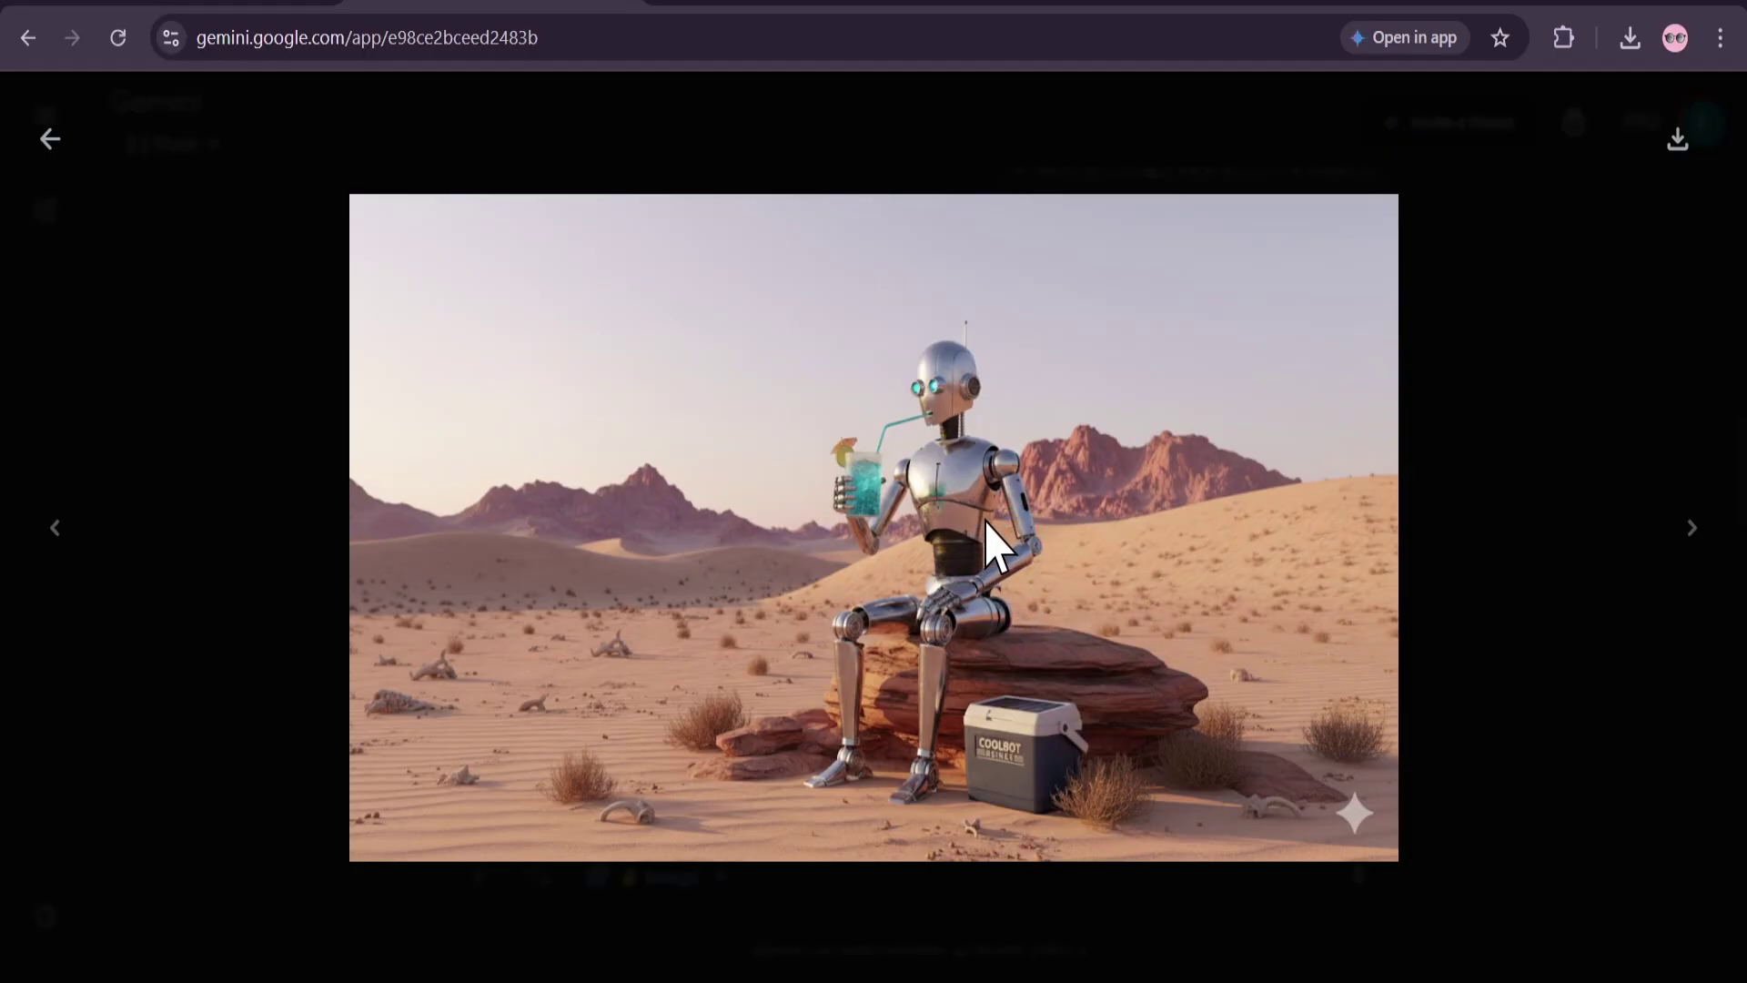
{"action": "left_click", "coordinate": [50, 139]}
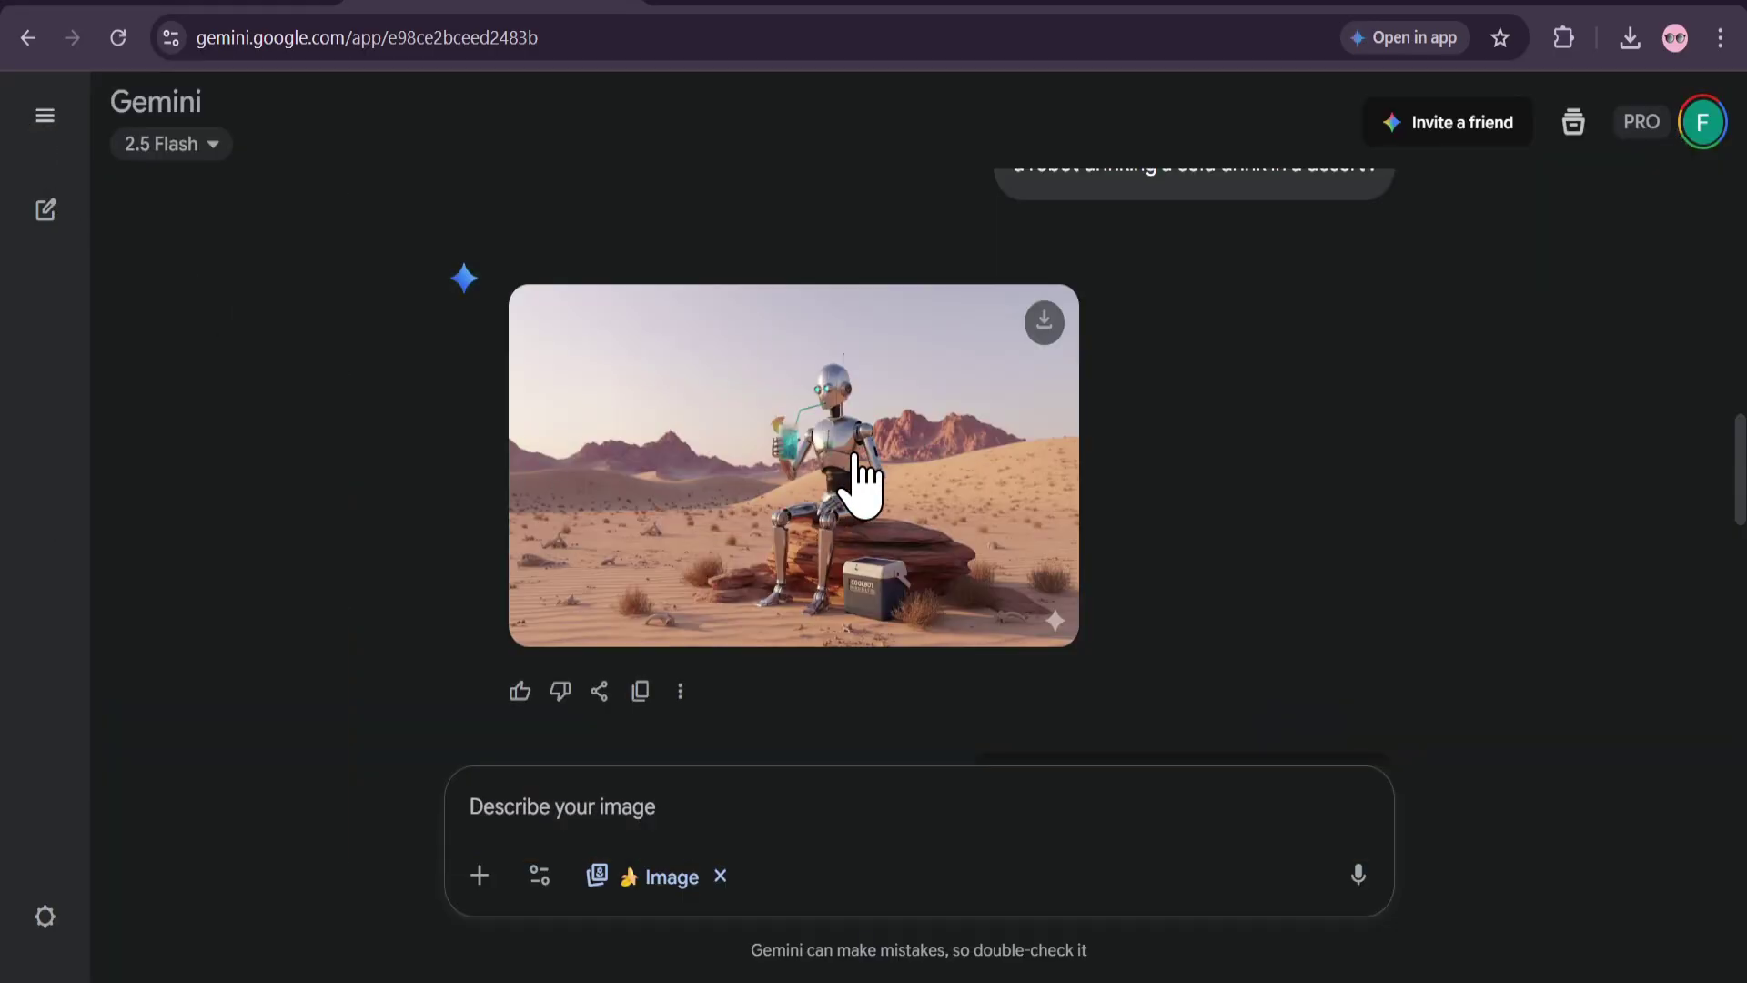
{"action": "scroll", "coordinate": [1222, 546], "scroll_direction": "up", "scroll_amount": 3}
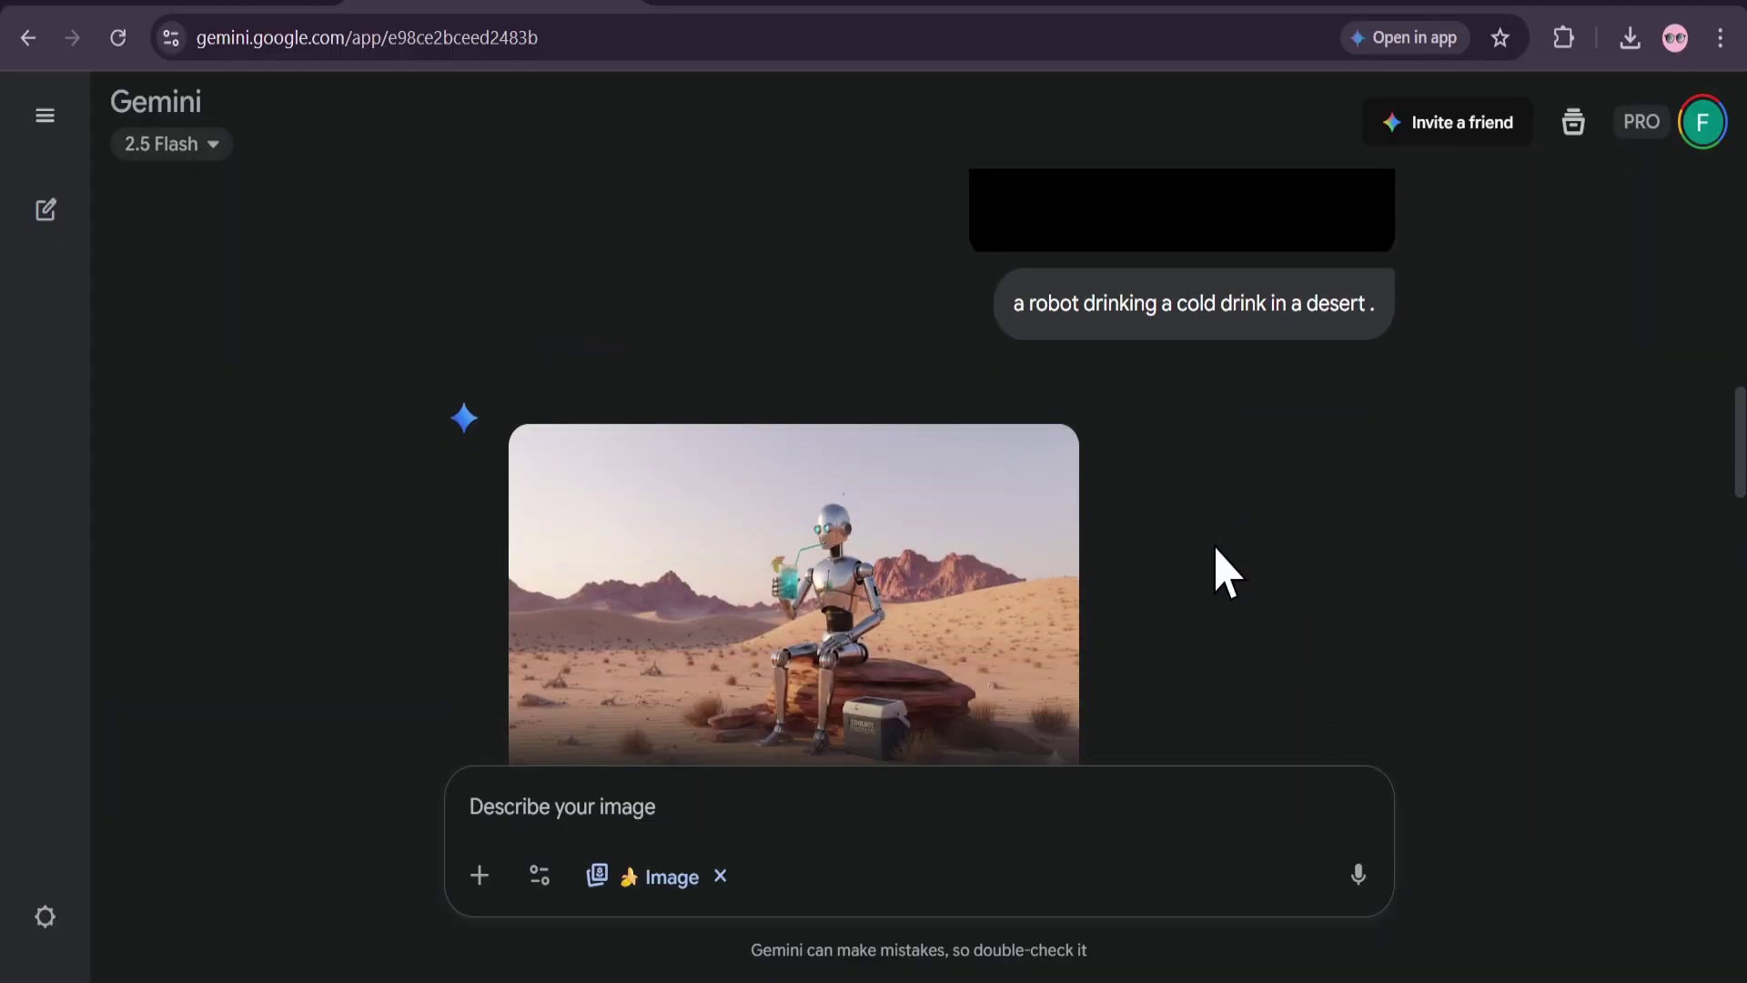
{"action": "scroll", "coordinate": [1182, 564], "scroll_direction": "down", "scroll_amount": 2}
{"action": "scroll", "coordinate": [1128, 566], "scroll_direction": "up", "scroll_amount": 2}
Scroll down to the Google cartoon, view it full-size, then close it.
{"action": "mouse_move", "coordinate": [969, 628]}
{"action": "scroll", "coordinate": [1029, 612], "scroll_direction": "down", "scroll_amount": 2}
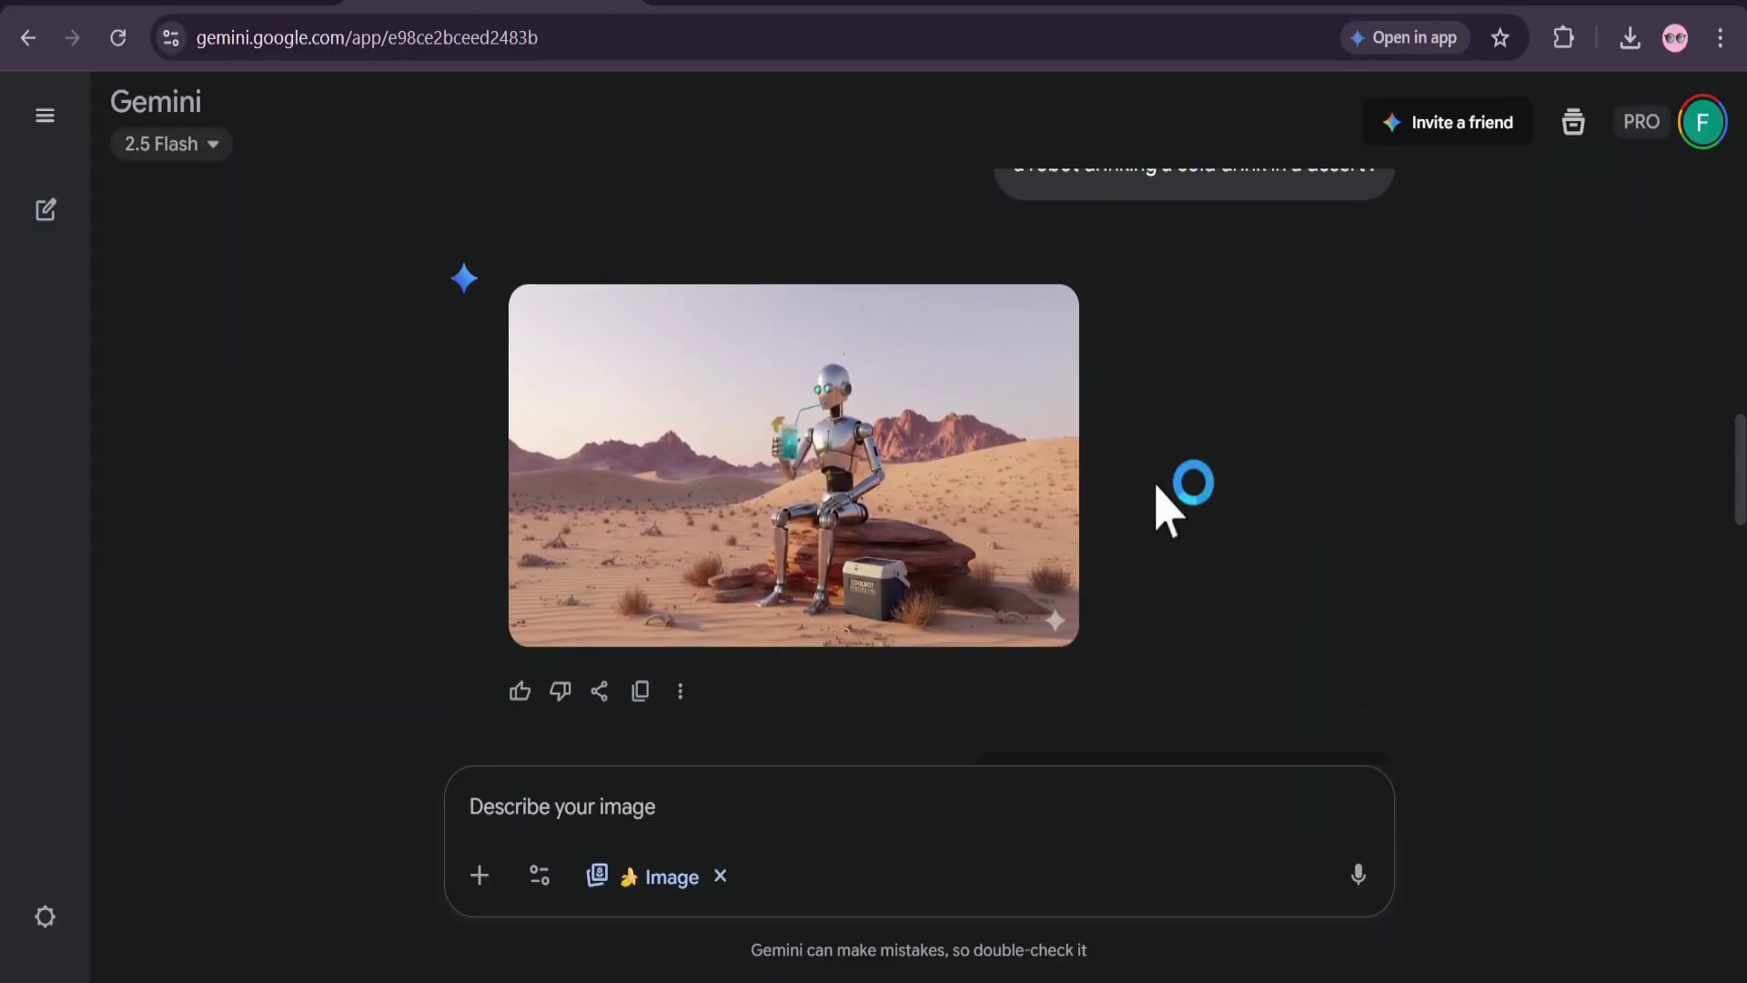
{"action": "scroll", "coordinate": [1162, 499], "scroll_direction": "down", "scroll_amount": 3}
{"action": "scroll", "coordinate": [1160, 509], "scroll_direction": "down", "scroll_amount": 2}
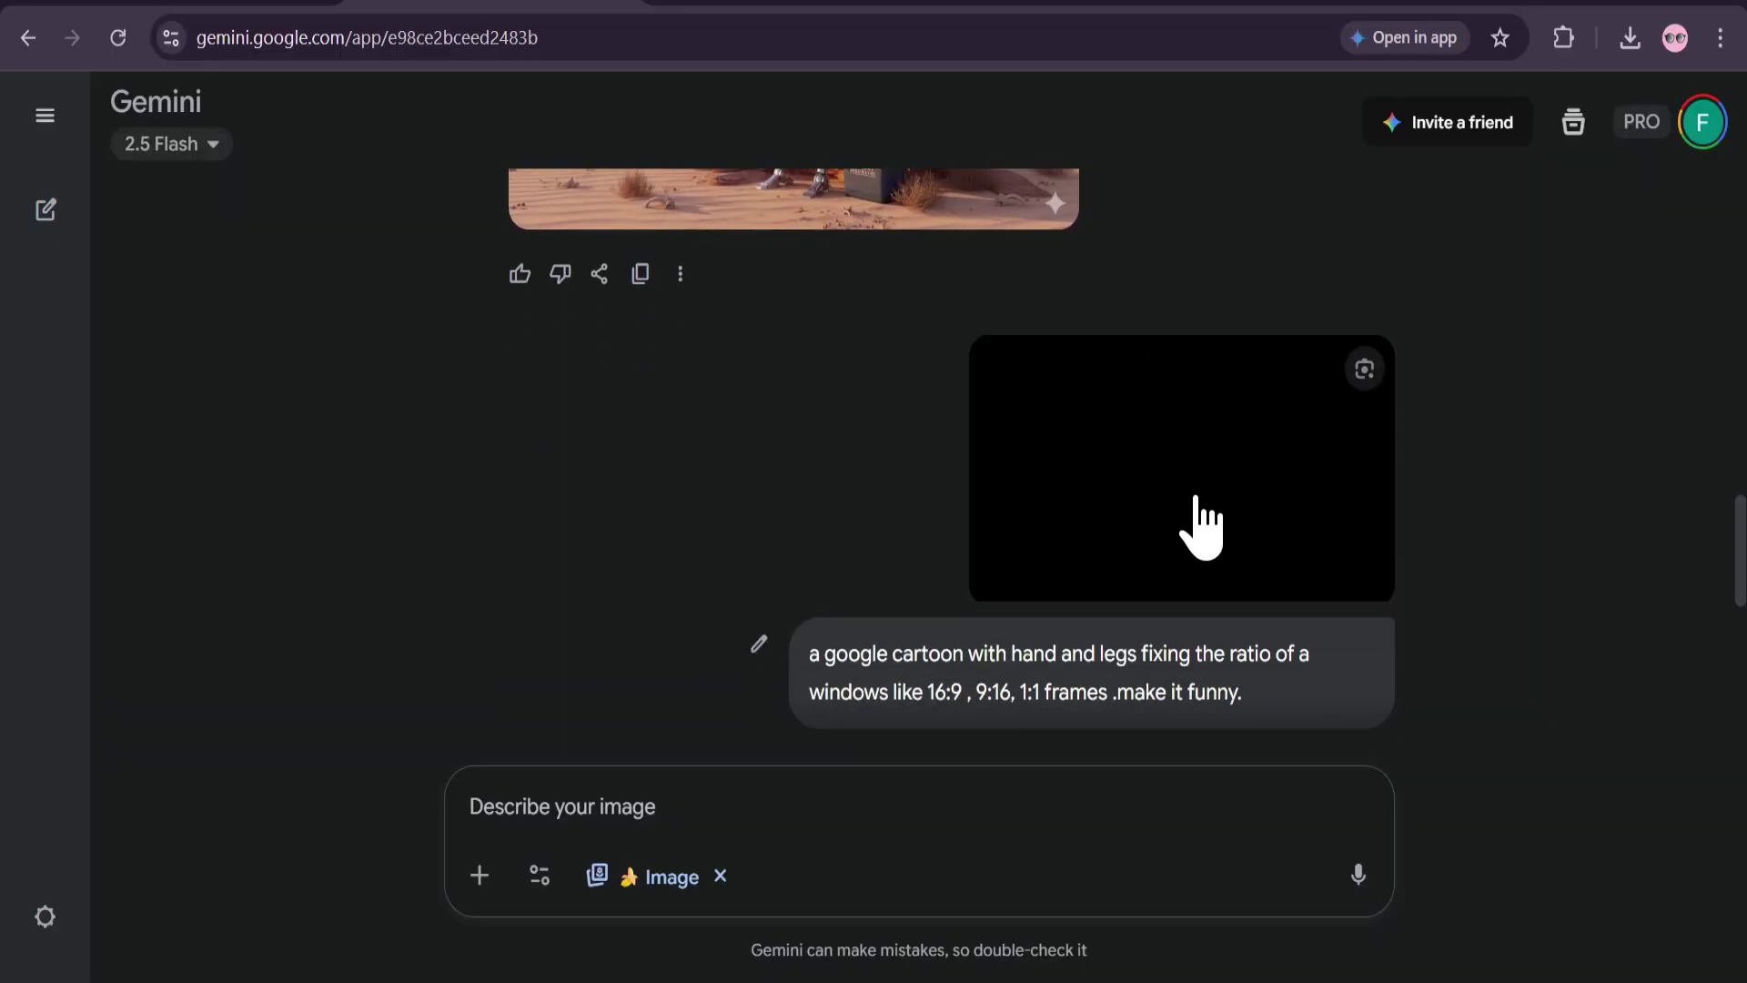
{"action": "scroll", "coordinate": [1055, 555], "scroll_direction": "down", "scroll_amount": 2}
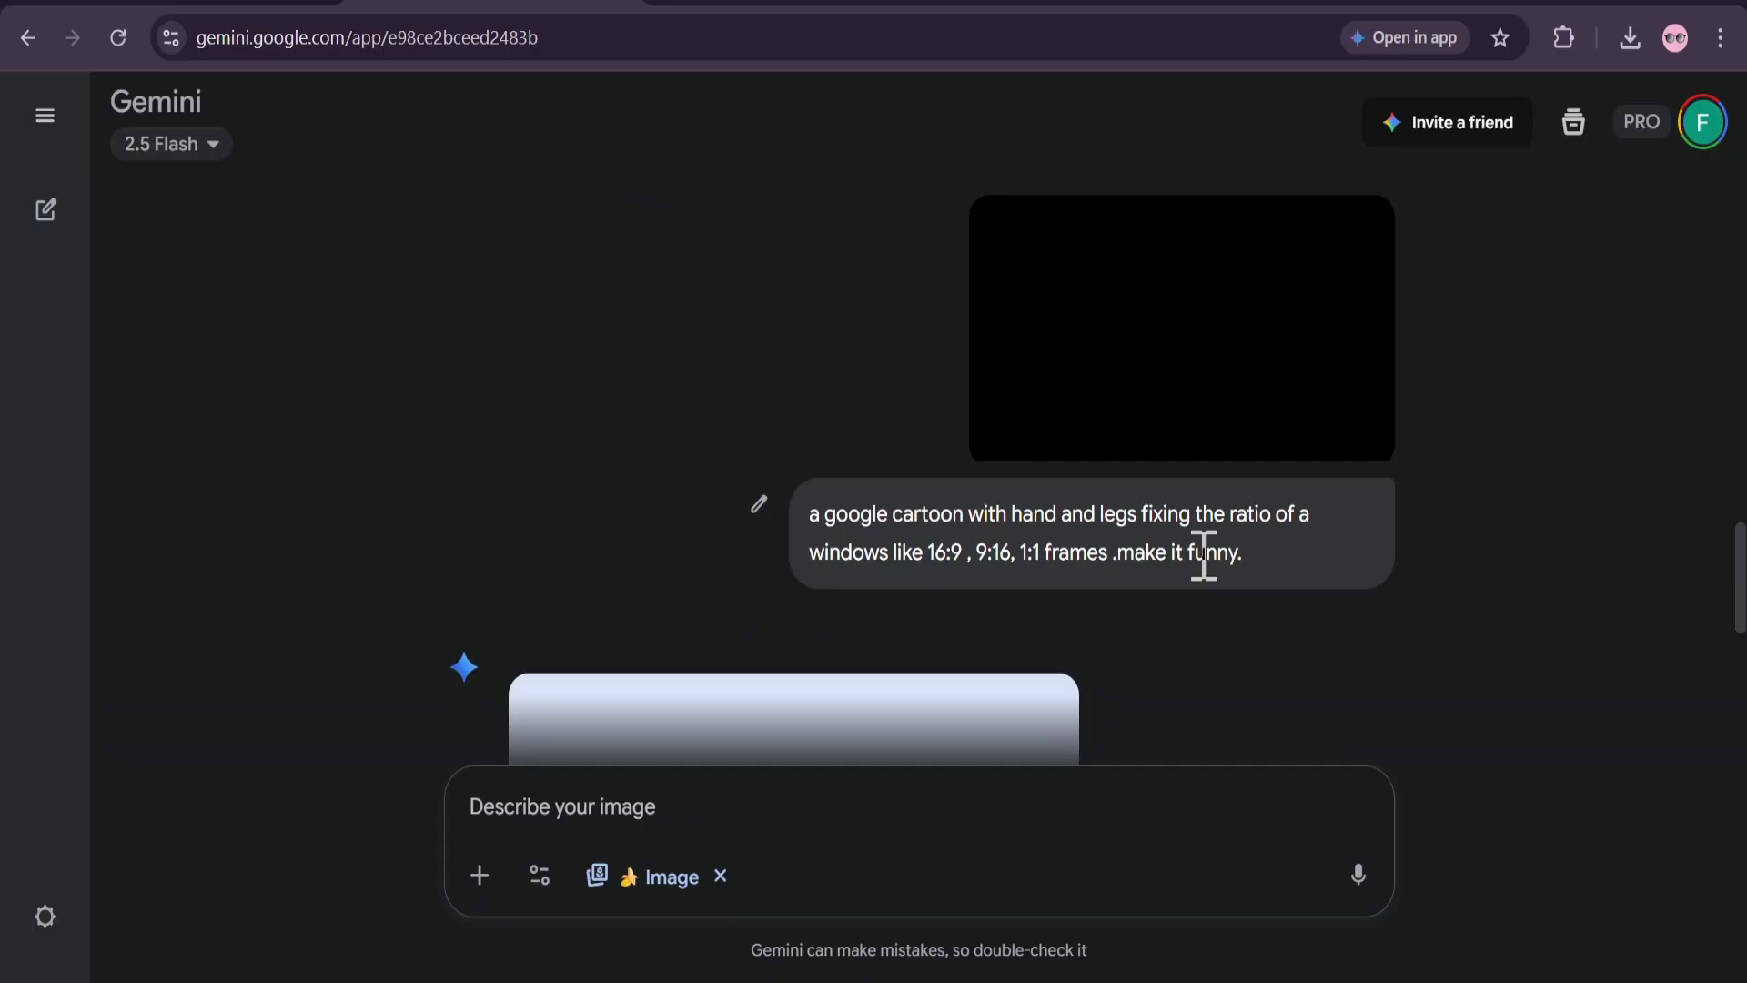
{"action": "scroll", "coordinate": [1203, 555], "scroll_direction": "down", "scroll_amount": 5}
{"action": "left_click", "coordinate": [1069, 546]}
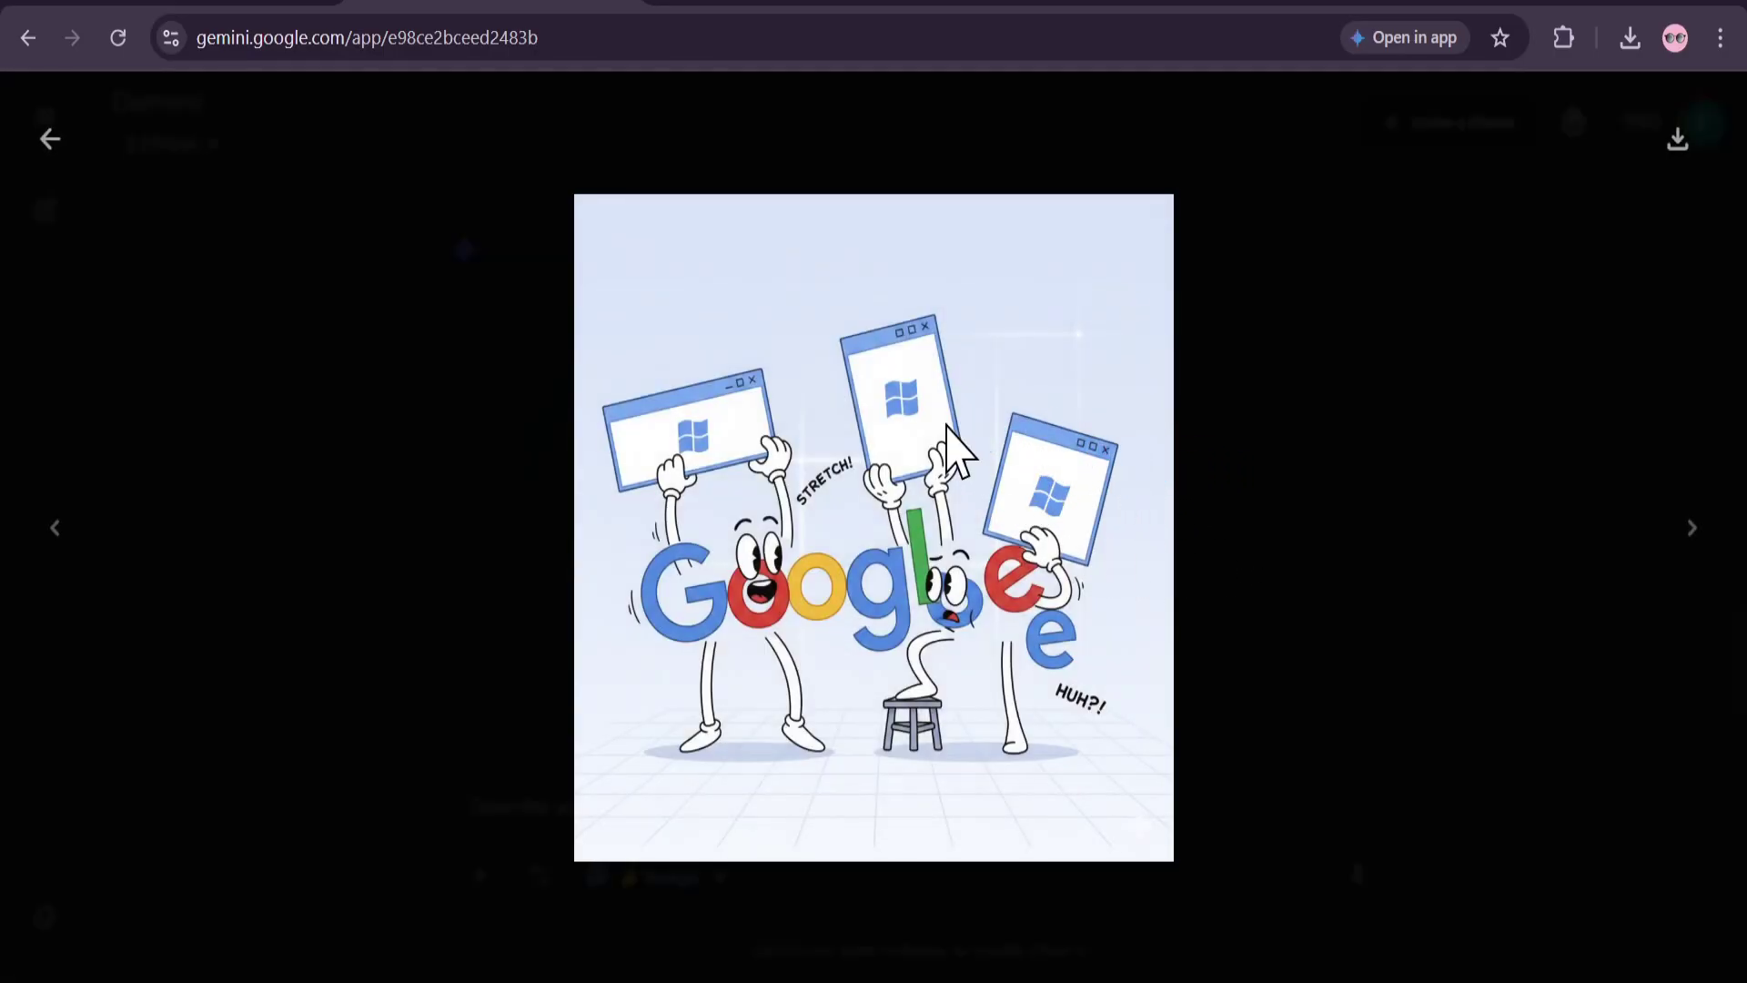
{"action": "left_click", "coordinate": [50, 138]}
{"action": "scroll", "coordinate": [1209, 643], "scroll_direction": "up", "scroll_amount": 6}
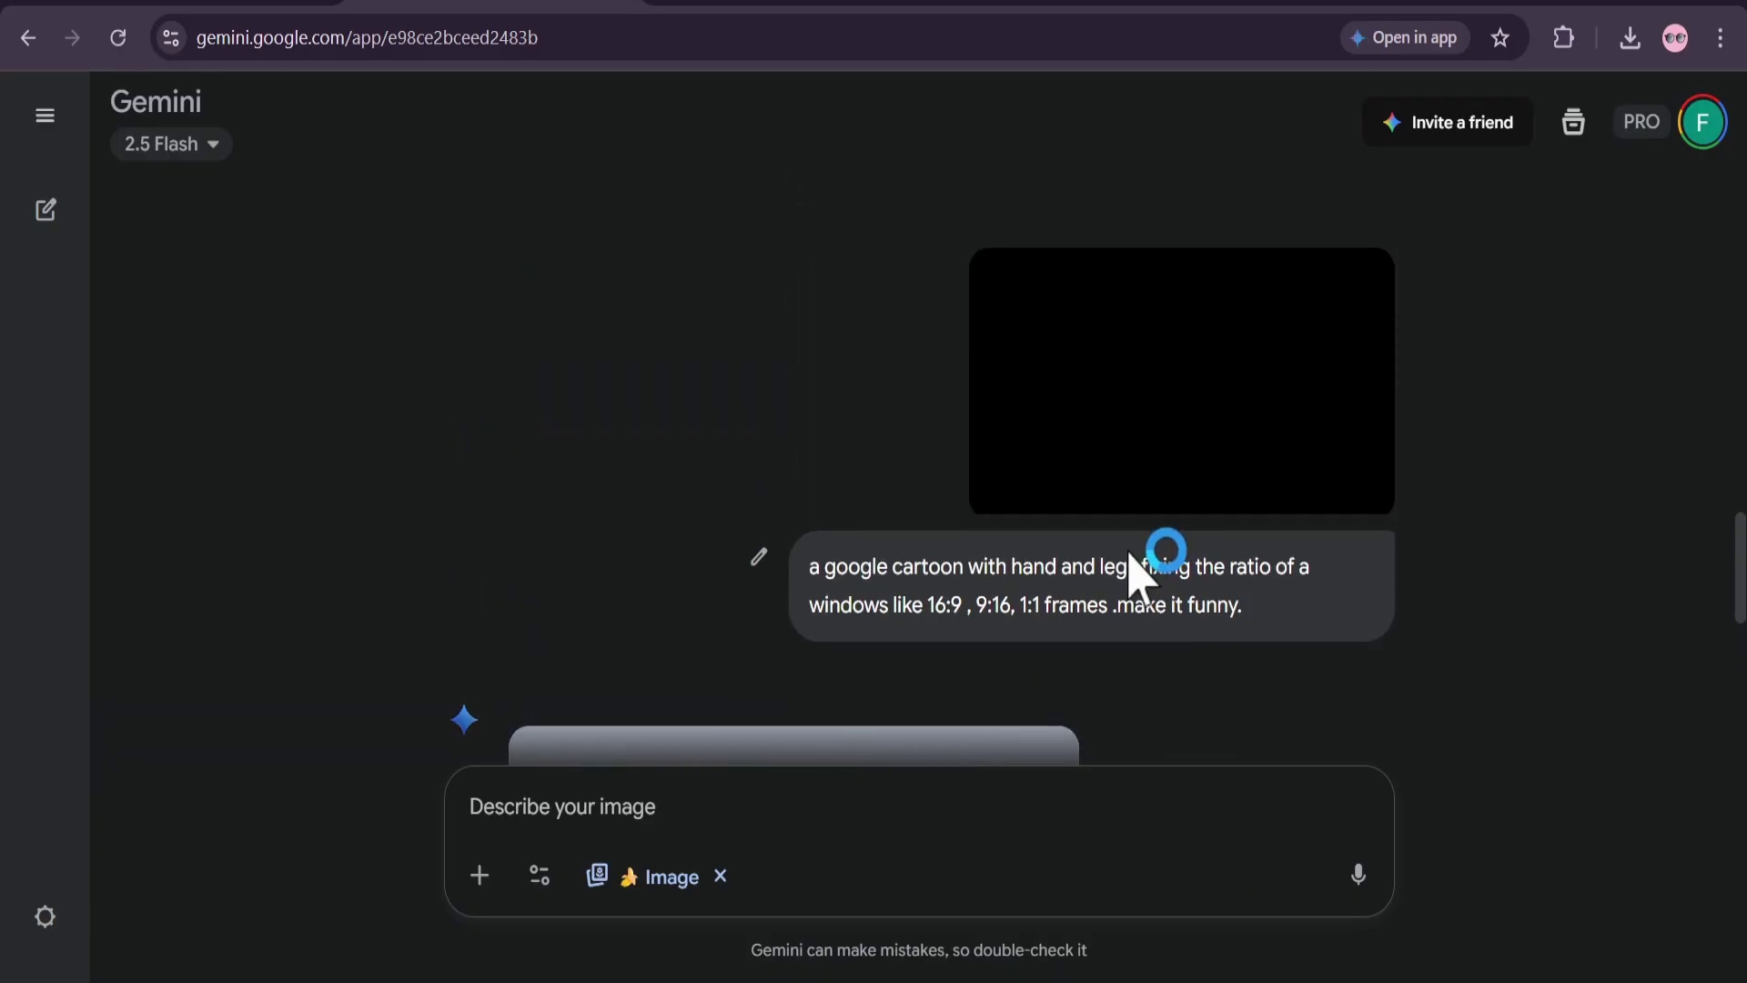
{"action": "scroll", "coordinate": [1142, 573], "scroll_direction": "up", "scroll_amount": 6}
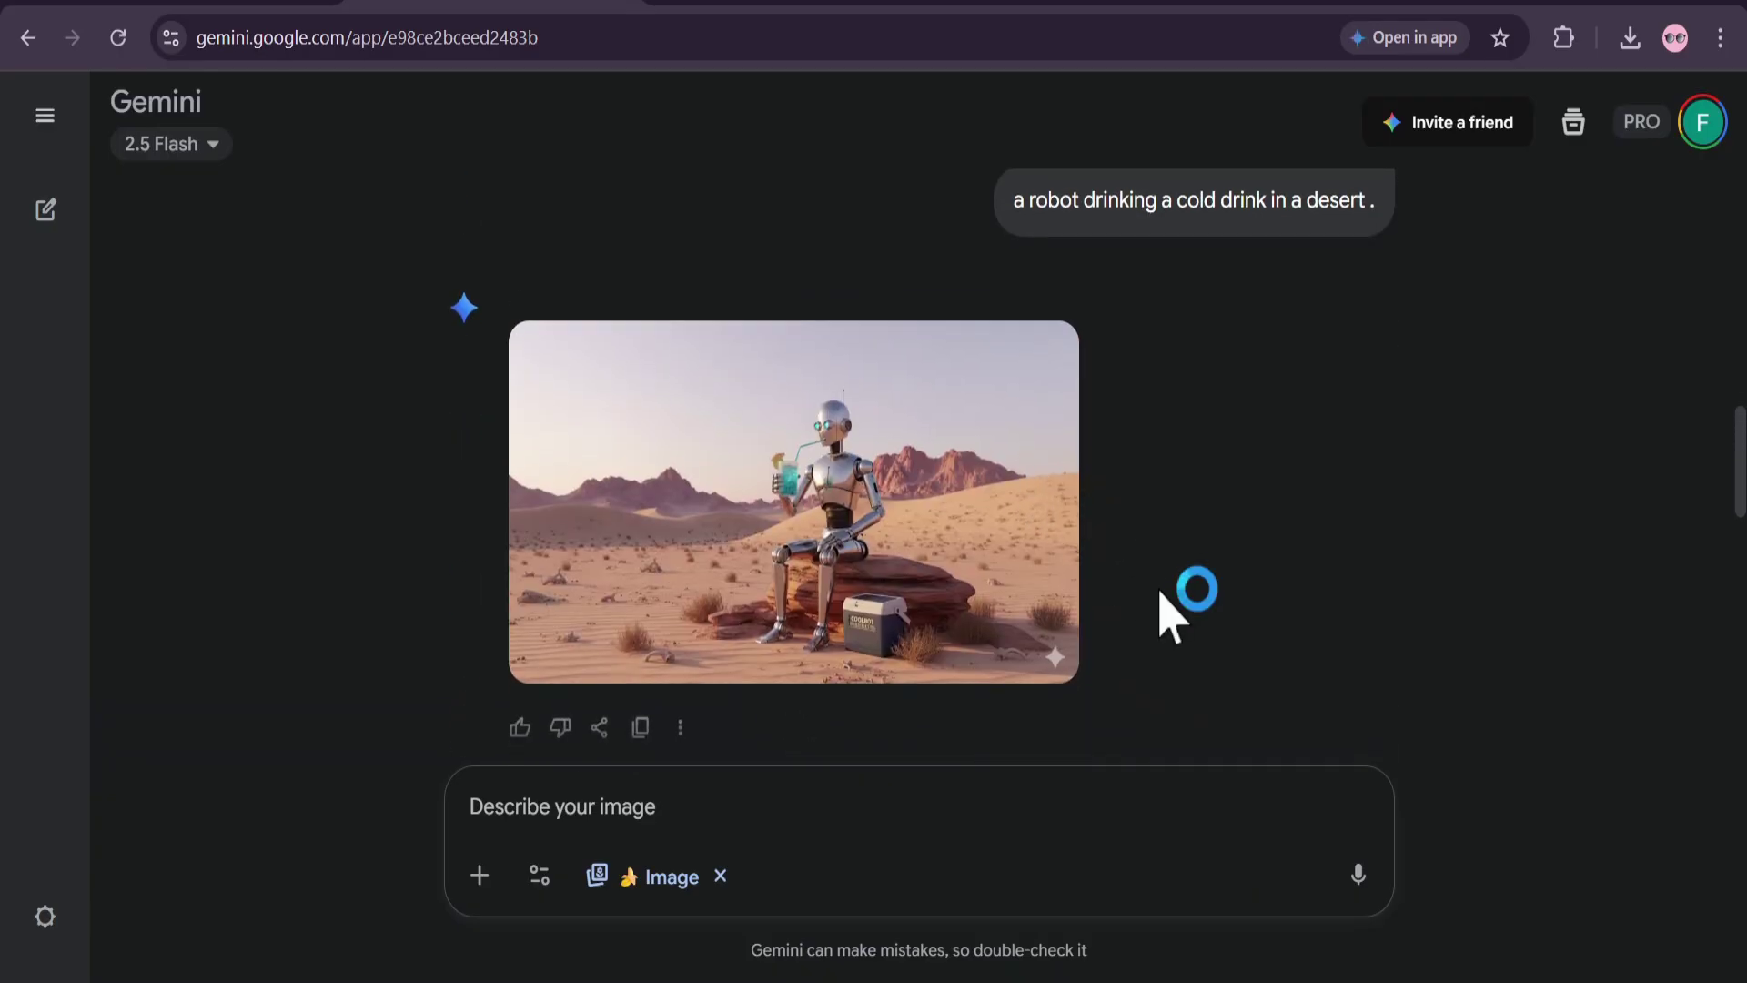
{"action": "scroll", "coordinate": [1176, 591], "scroll_direction": "down", "scroll_amount": 5}
From Recent, open 'Cartoon Aspect Ratio Fix' and view its 16:9, 9:16, 1:1 cartoon full-size.
{"action": "left_click", "coordinate": [45, 115]}
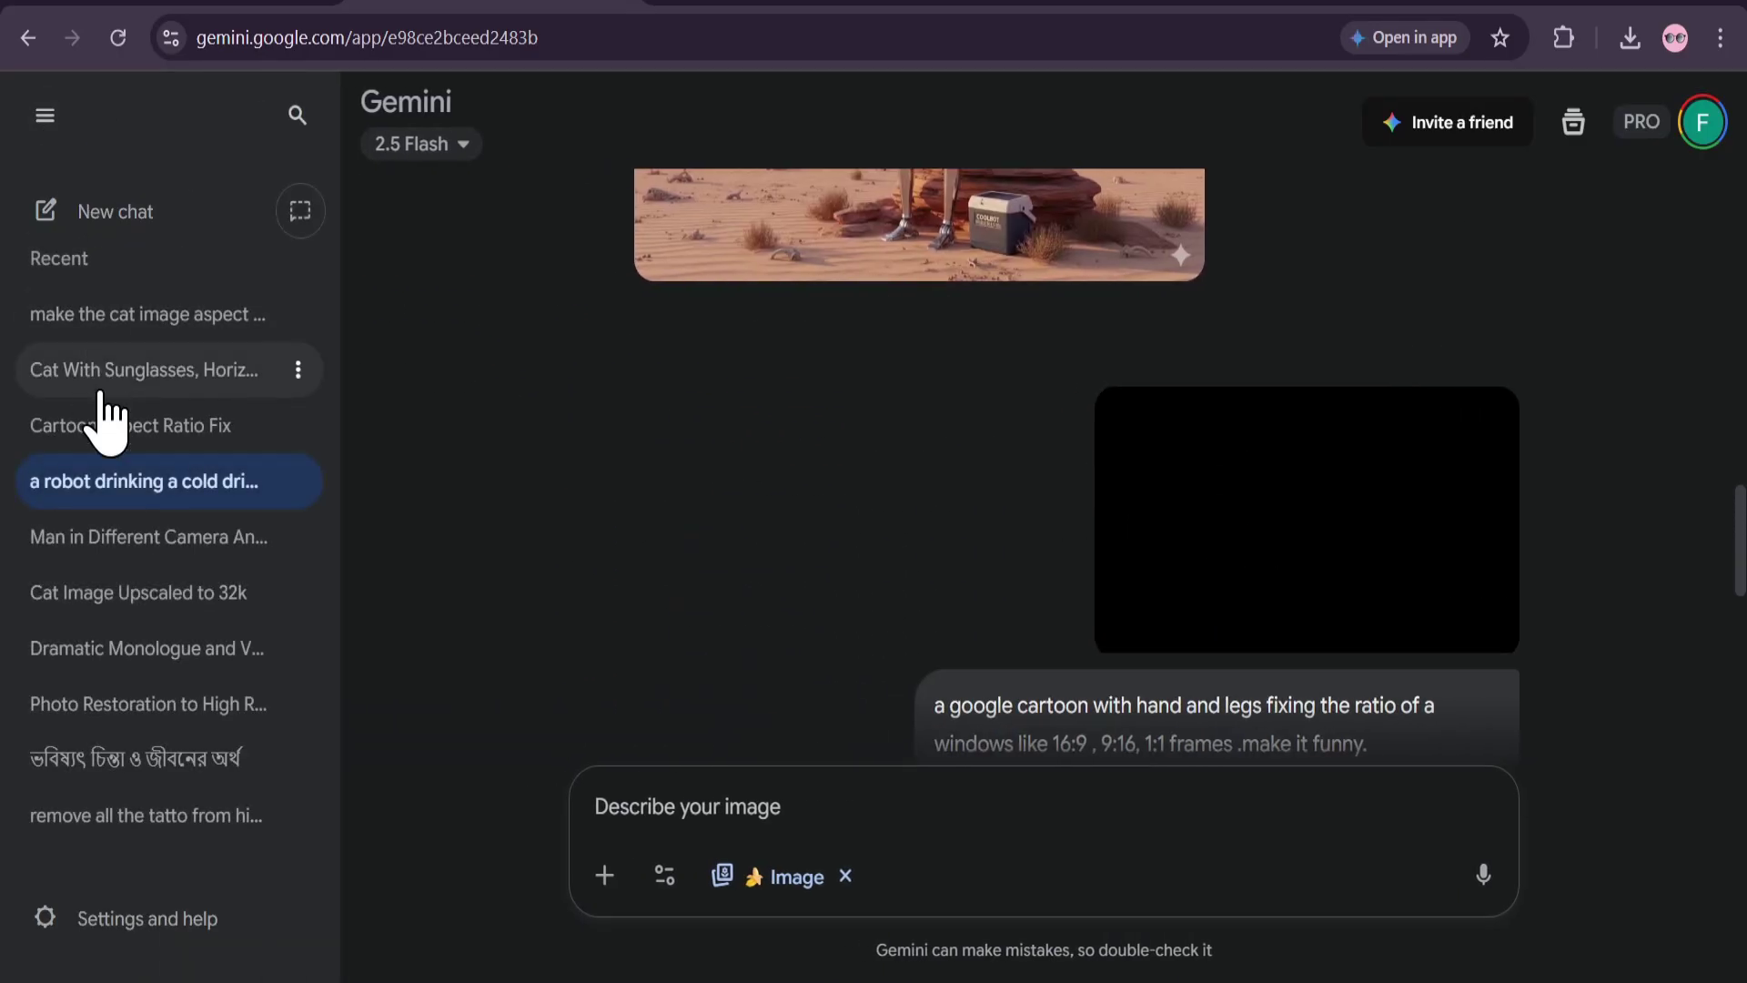
{"action": "left_click", "coordinate": [122, 440]}
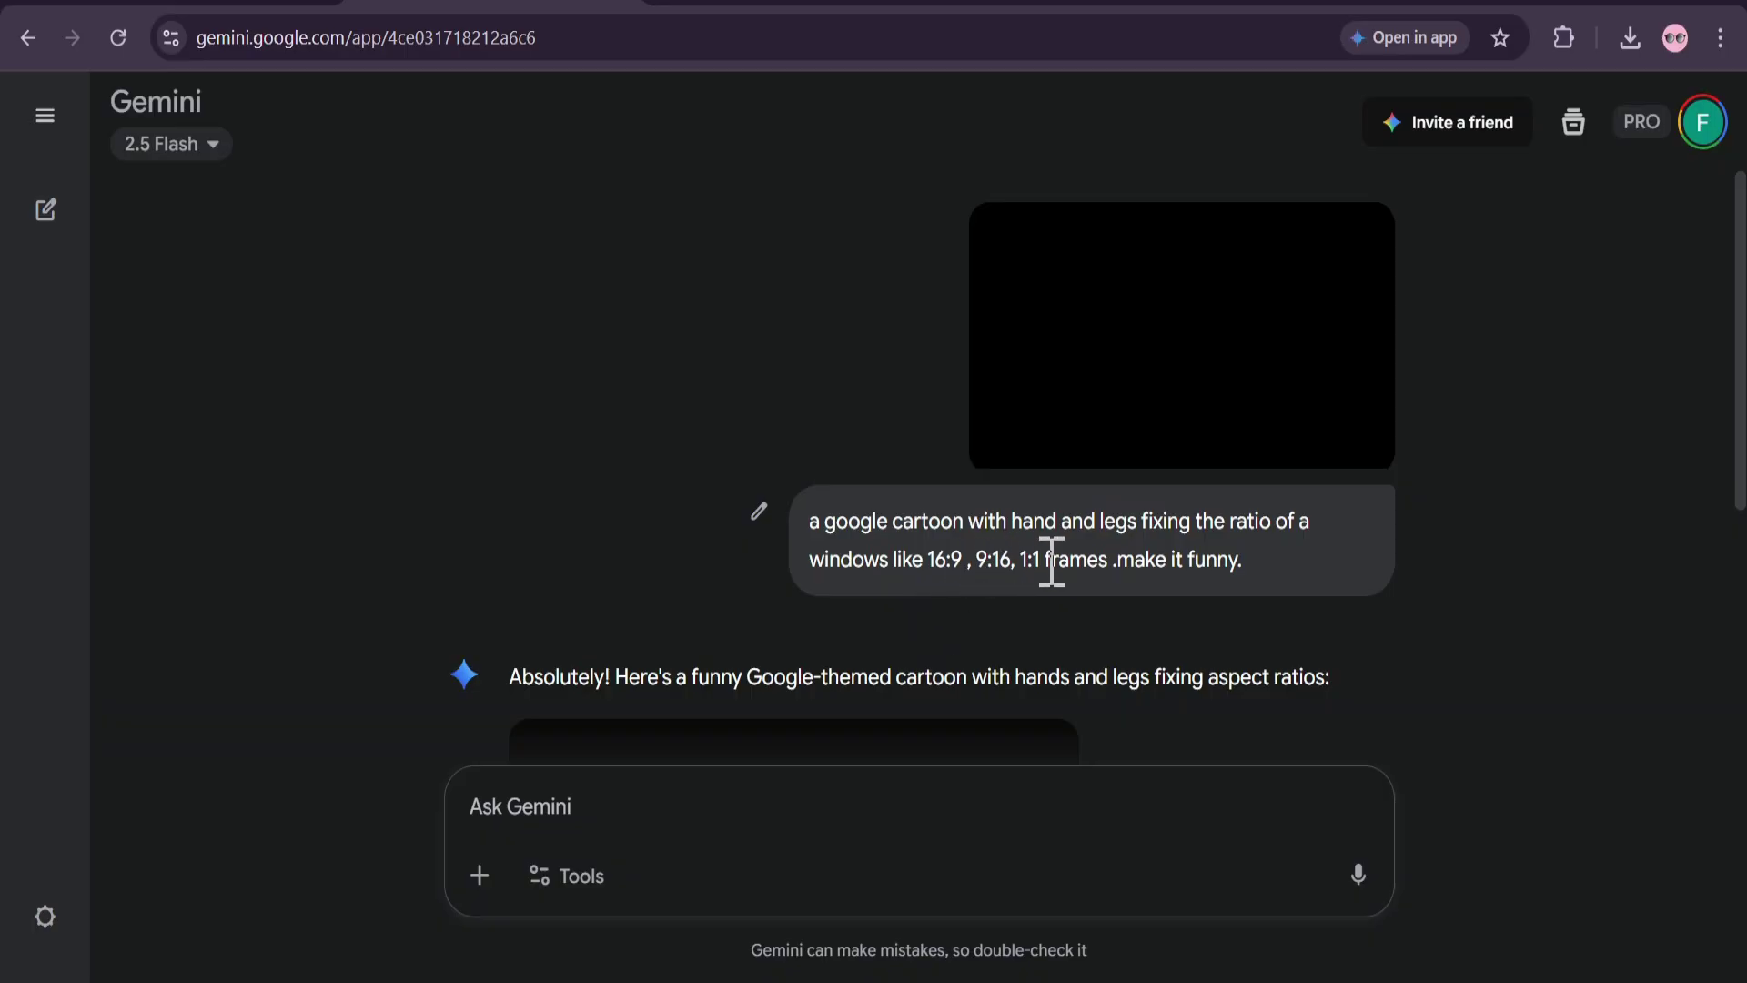
{"action": "scroll", "coordinate": [1183, 628], "scroll_direction": "down", "scroll_amount": 3}
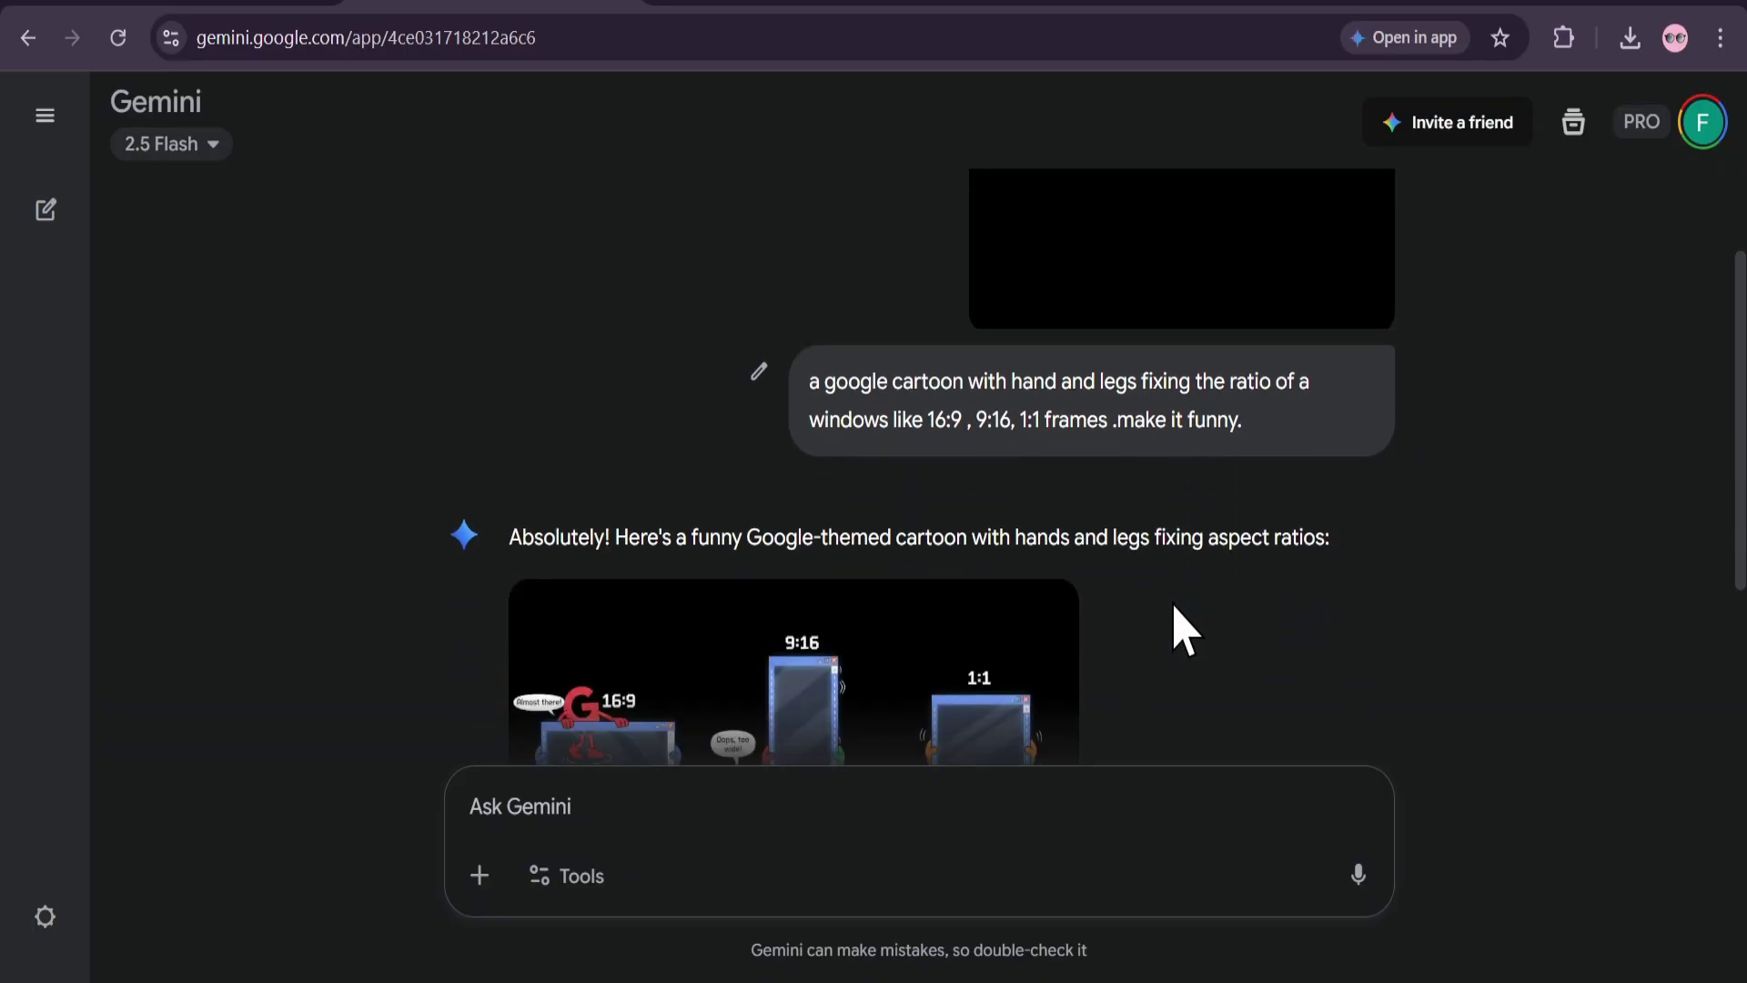
{"action": "scroll", "coordinate": [1183, 628], "scroll_direction": "down", "scroll_amount": 2}
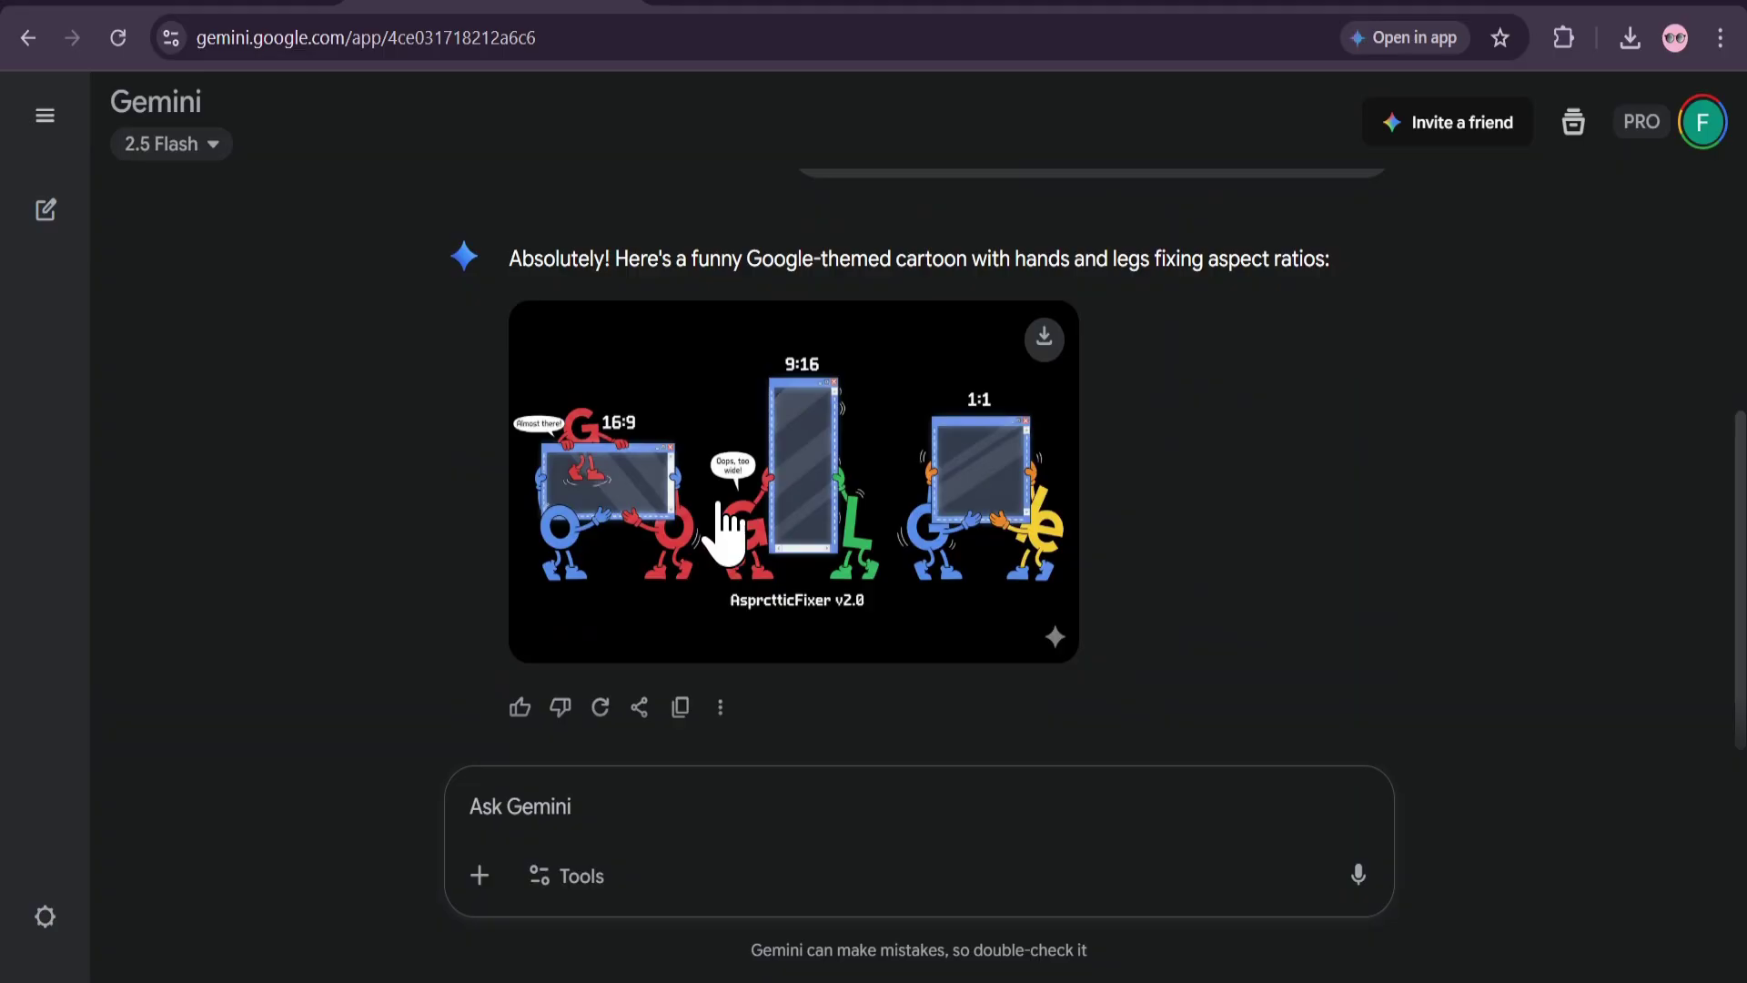
{"action": "scroll", "coordinate": [924, 544], "scroll_direction": "up", "scroll_amount": 5}
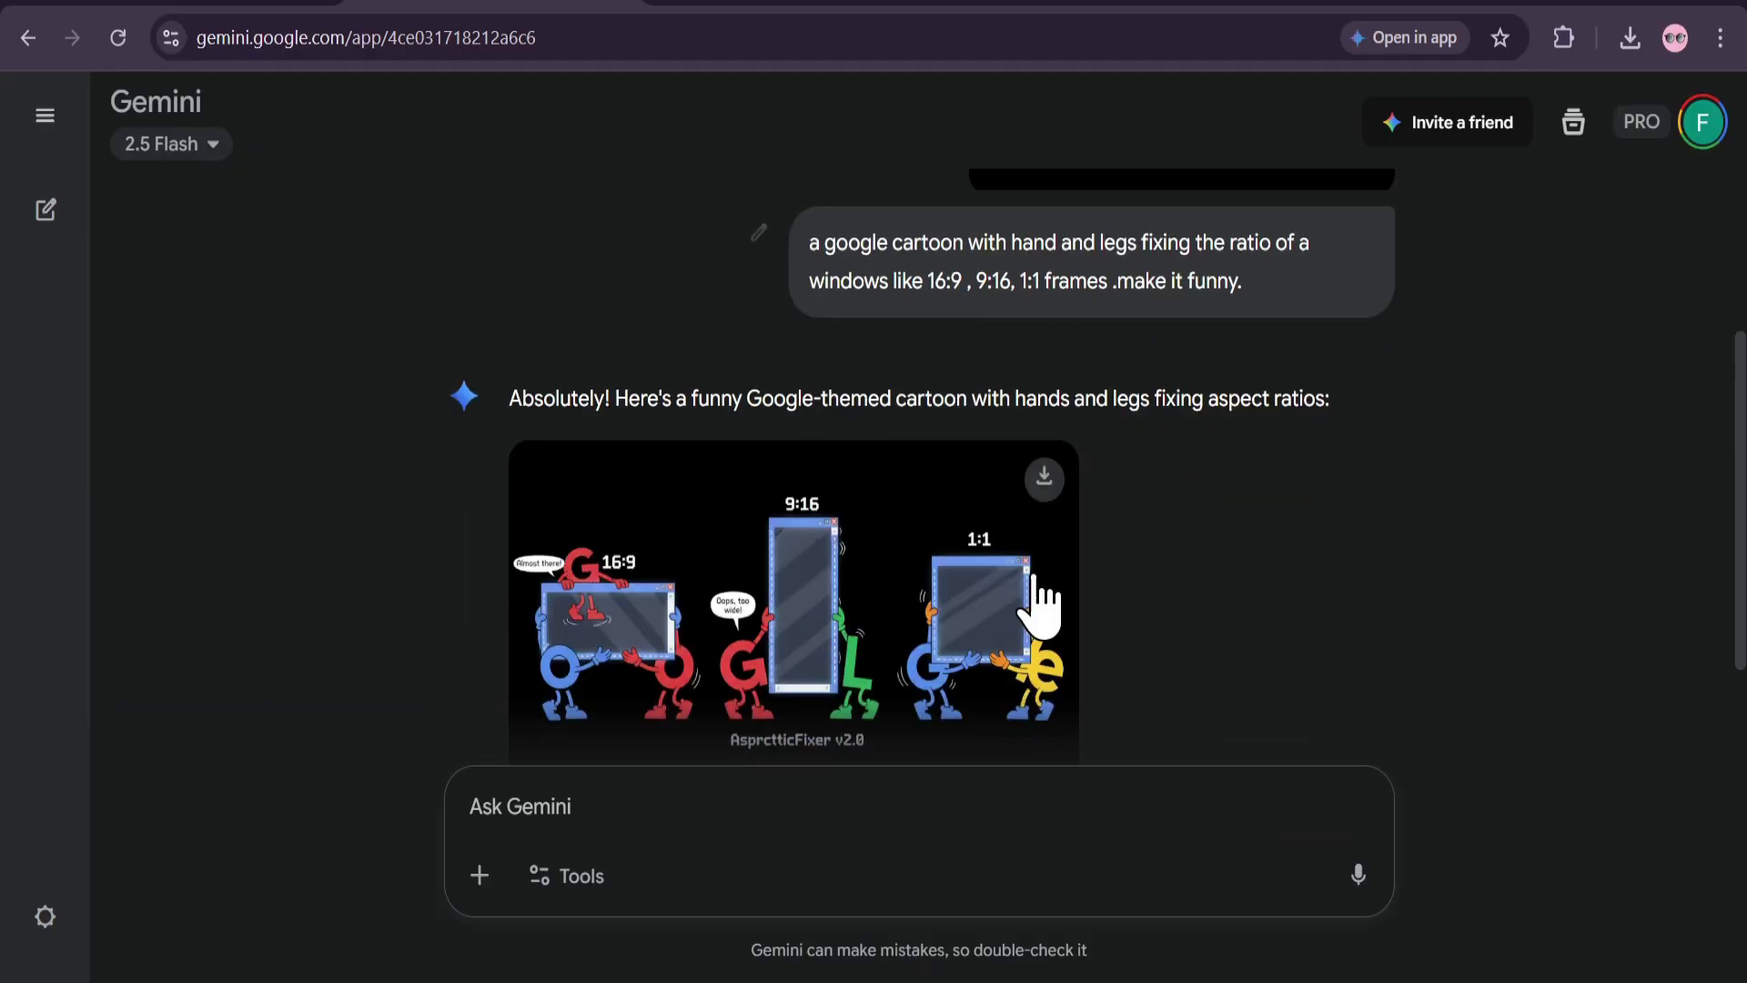
{"action": "left_click", "coordinate": [841, 551]}
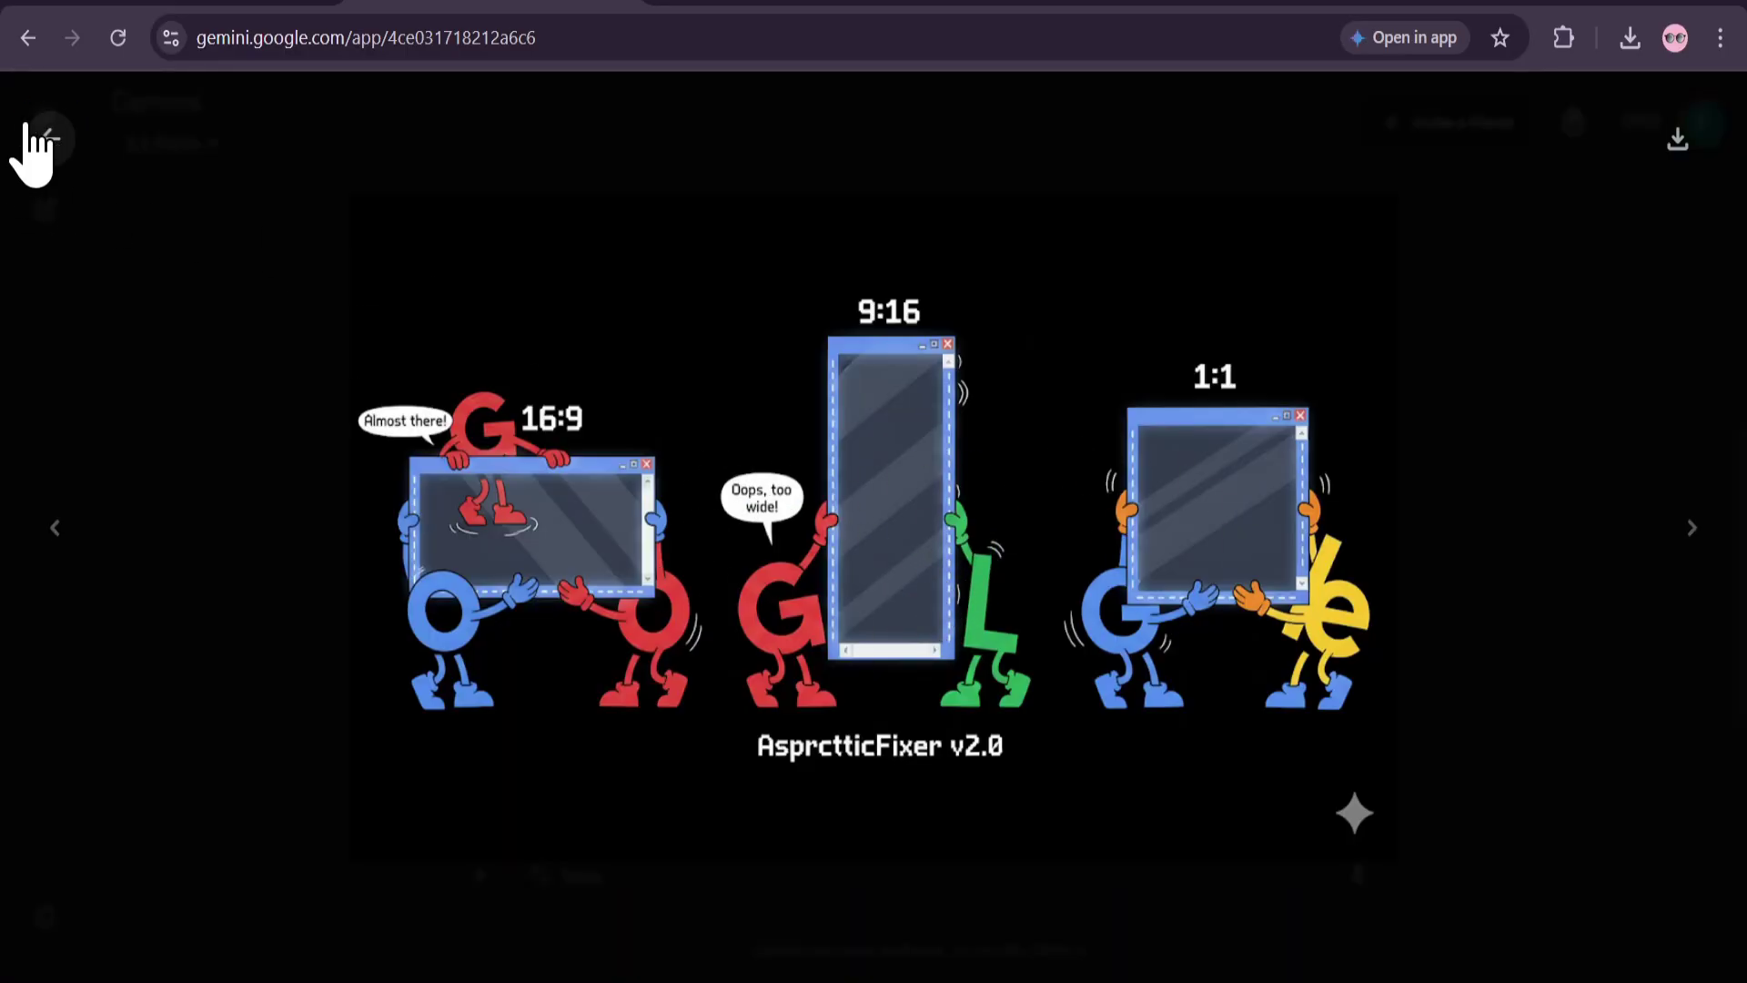
Send 'make the background colorful' with image generation turned on.
{"action": "left_click", "coordinate": [50, 138]}
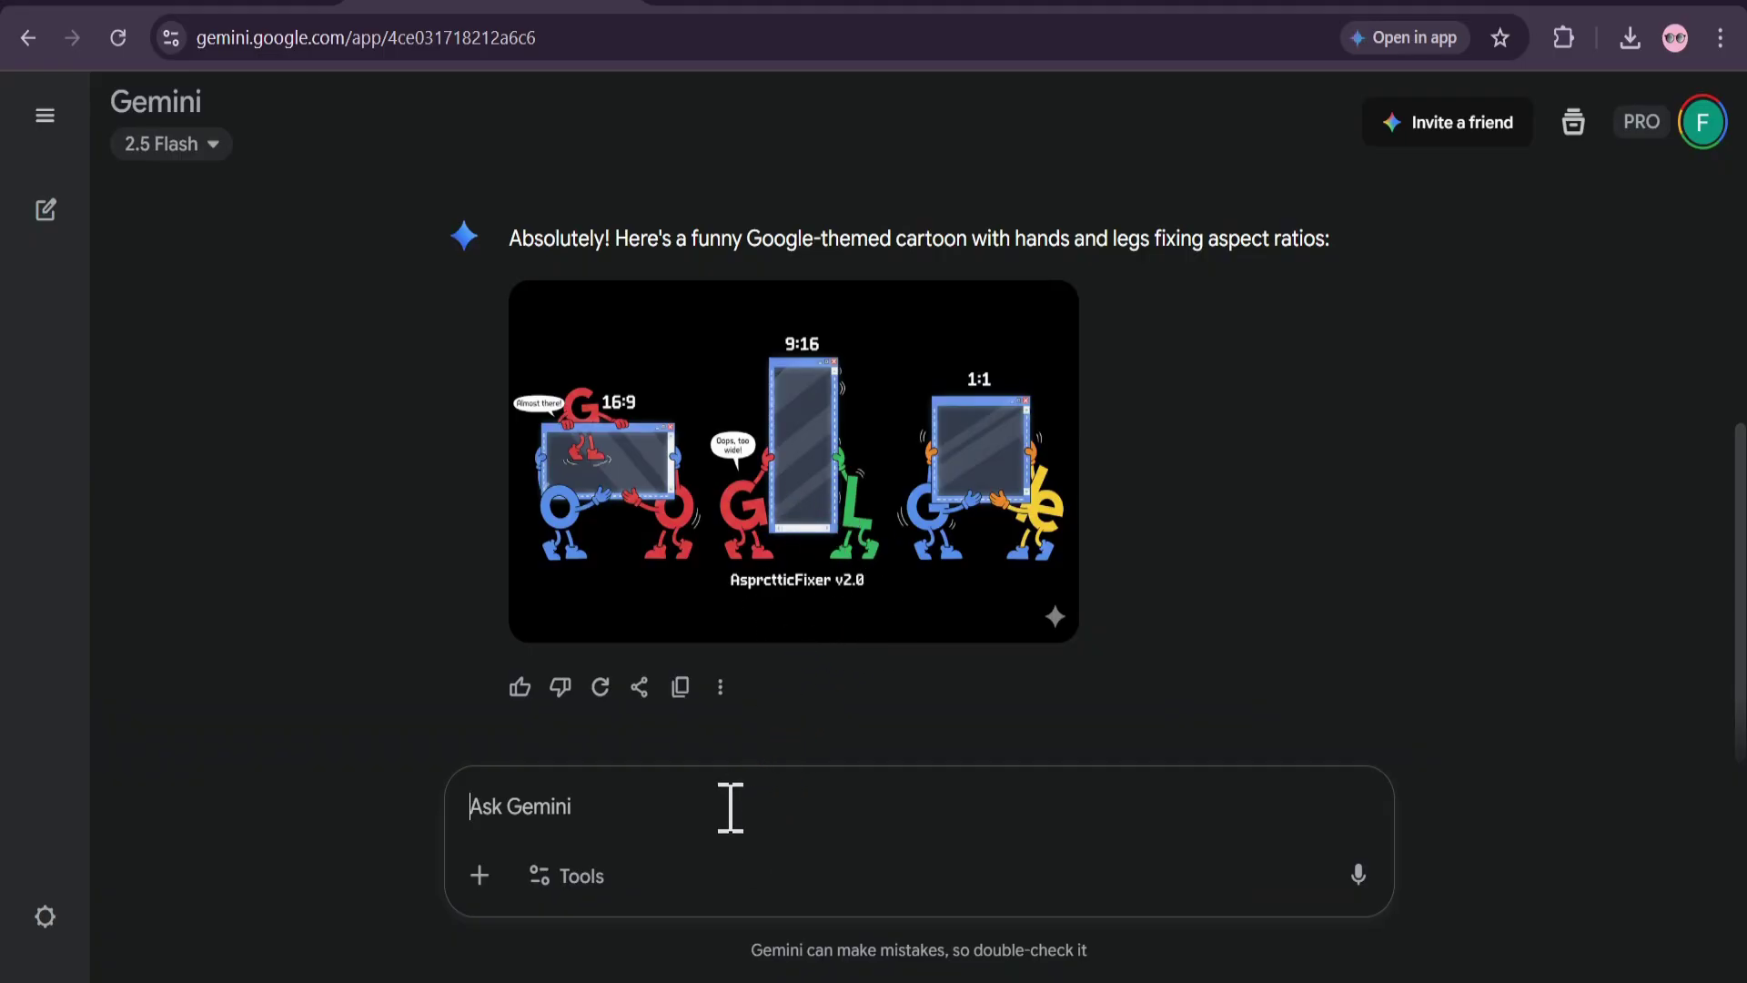
{"action": "type", "text": "make the background colorful"}
{"action": "left_click", "coordinate": [582, 875]}
{"action": "left_click", "coordinate": [671, 678]}
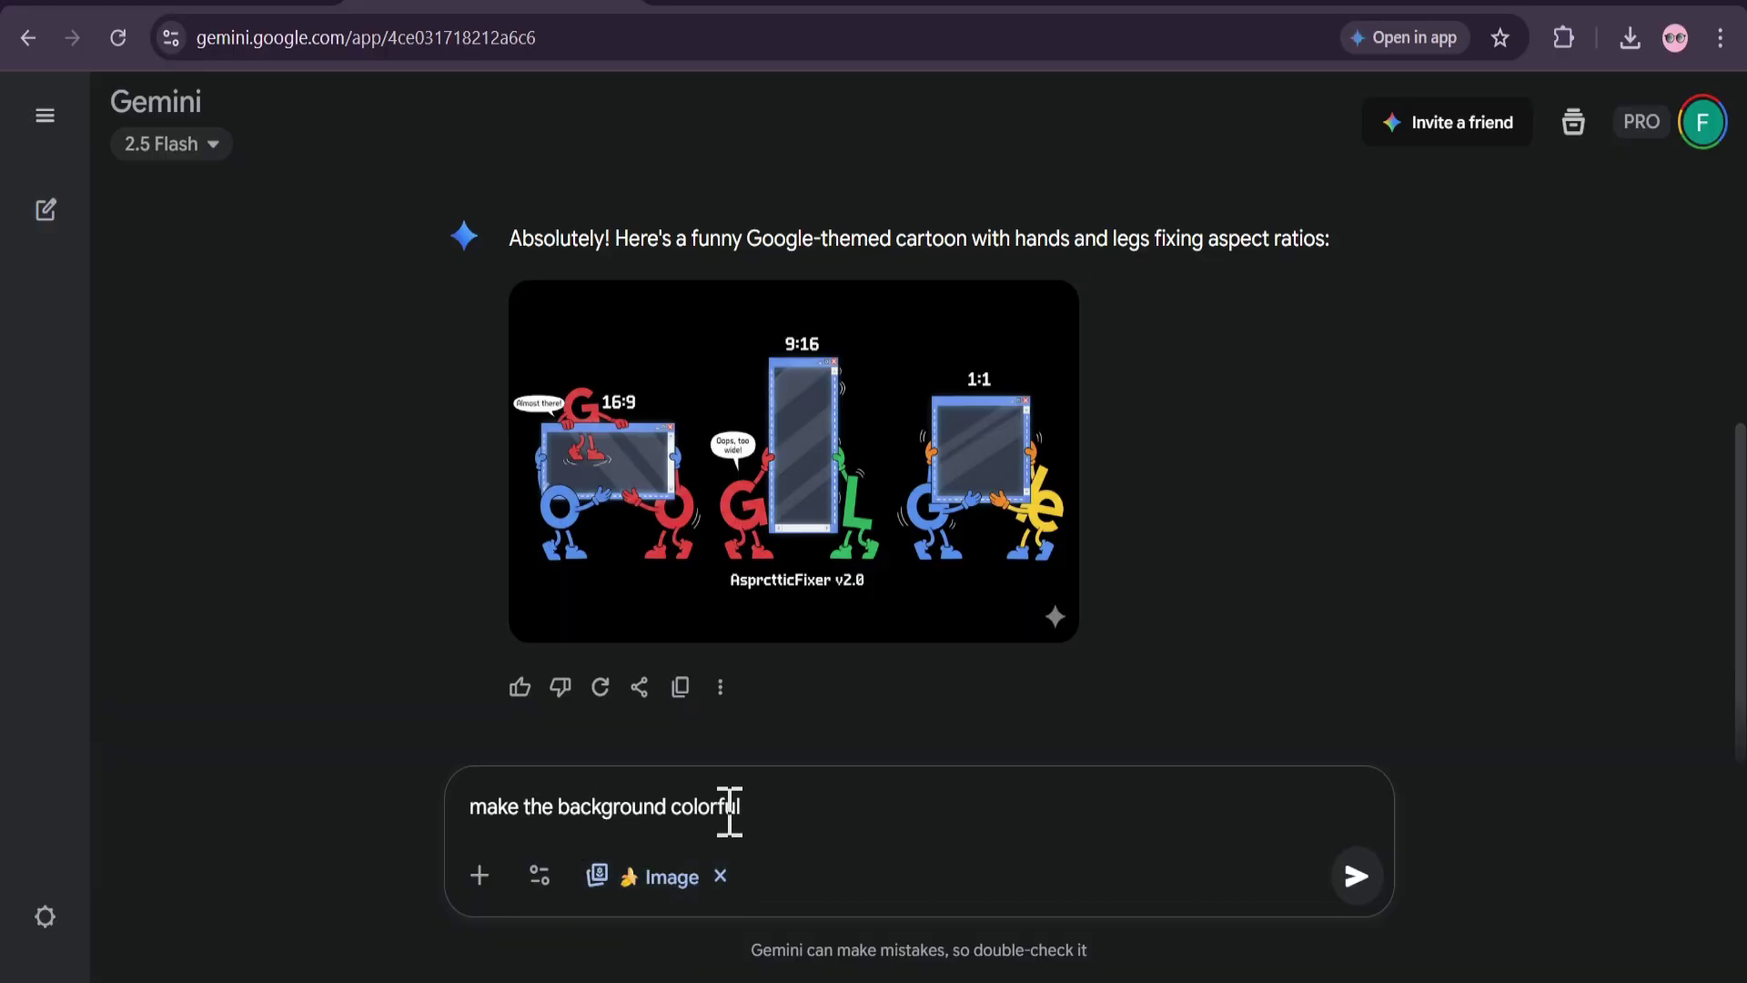
{"action": "key", "text": "Return"}
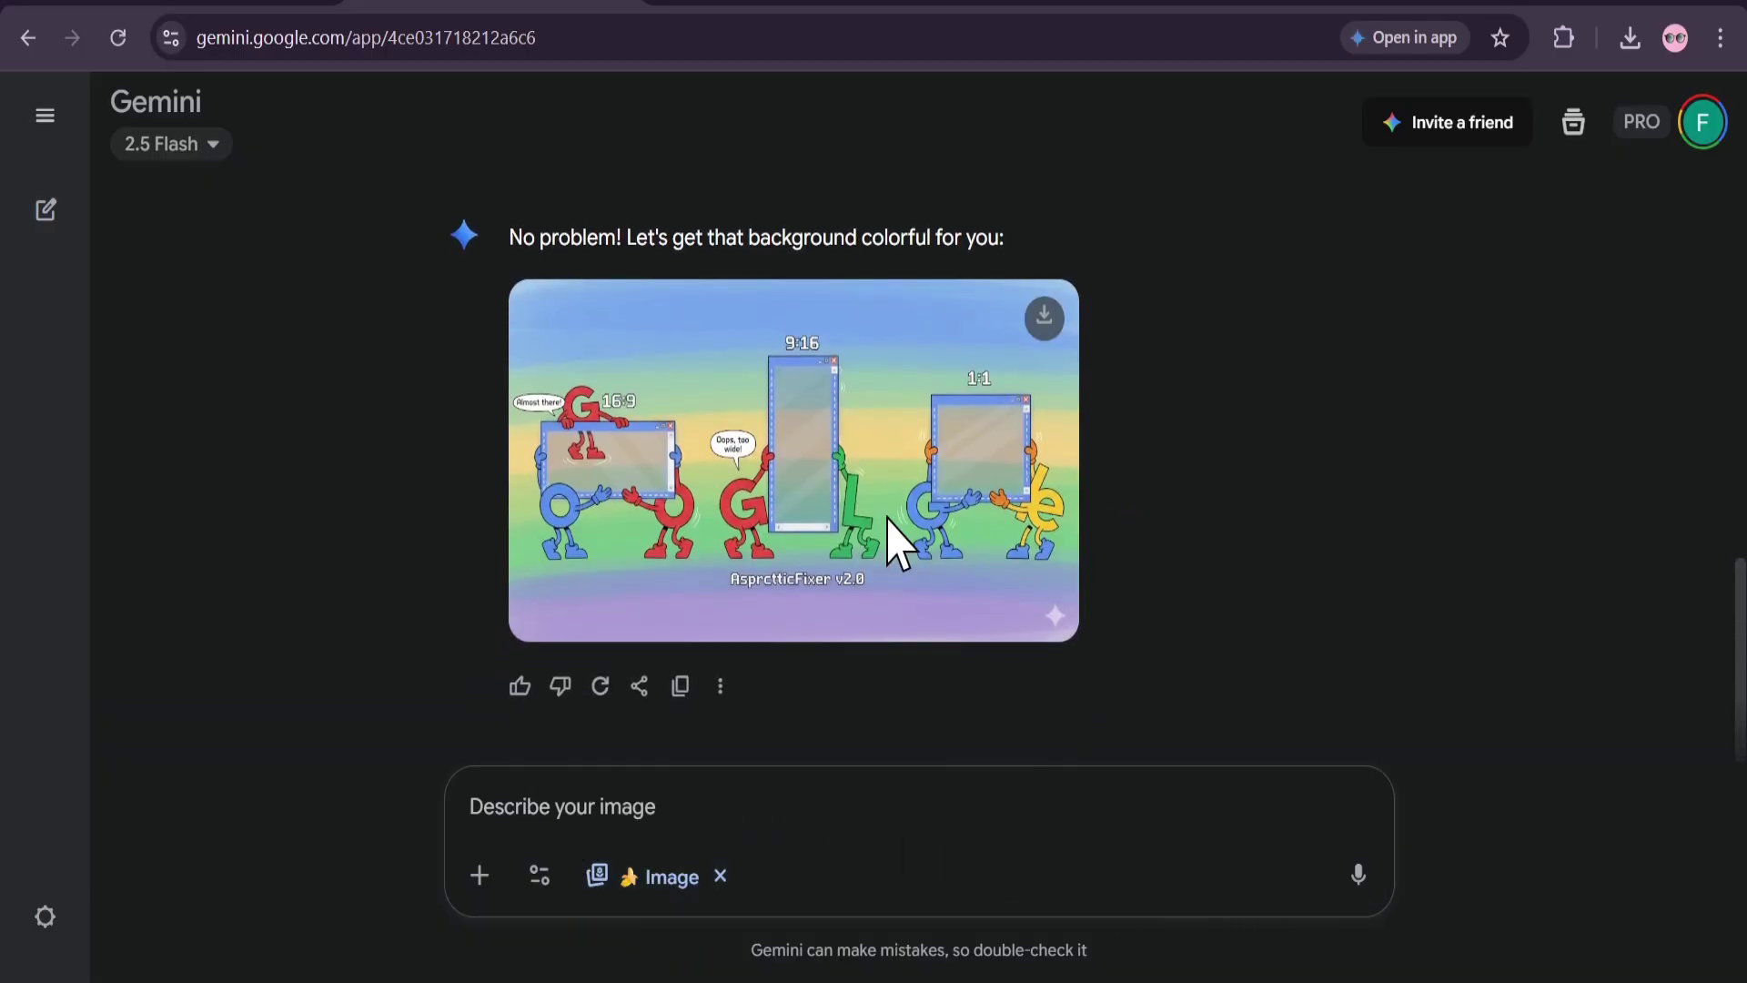
View the new colorful-background cartoon full-size, then close it.
{"action": "left_click", "coordinate": [888, 519]}
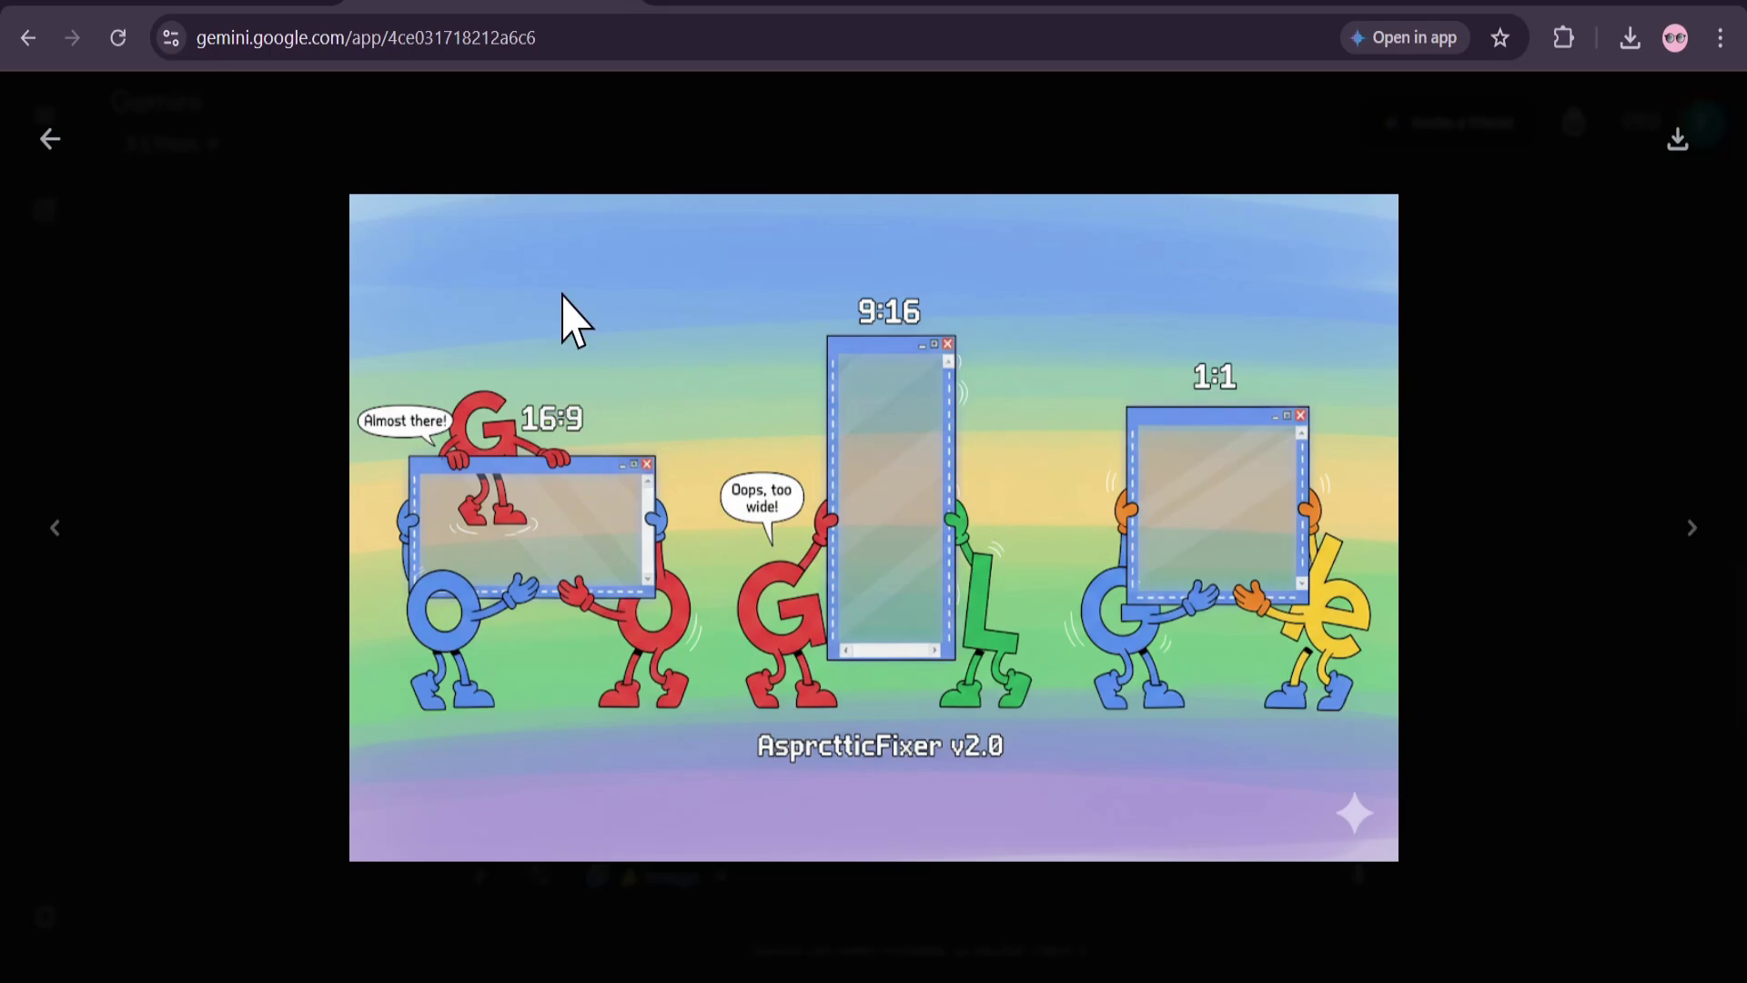
{"action": "left_click", "coordinate": [50, 138]}
{"action": "scroll", "coordinate": [997, 544], "scroll_direction": "up", "scroll_amount": 5}
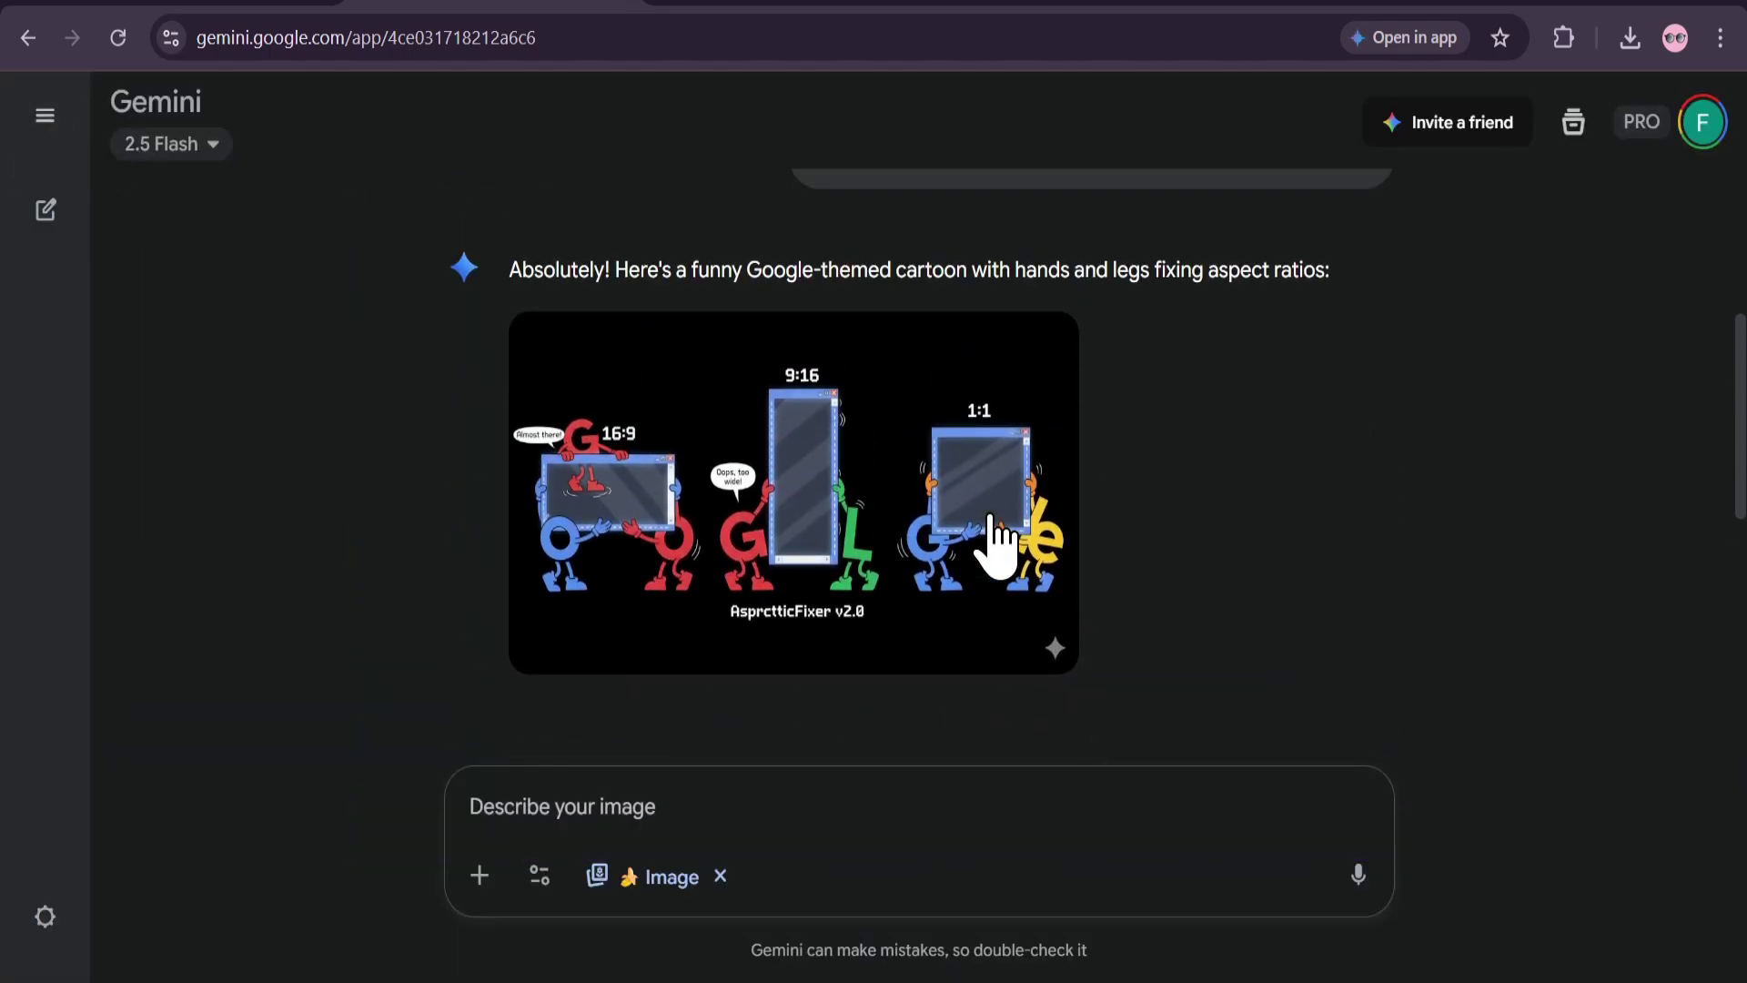
{"action": "scroll", "coordinate": [1004, 544], "scroll_direction": "up", "scroll_amount": 2}
{"action": "scroll", "coordinate": [1034, 565], "scroll_direction": "down", "scroll_amount": 3}
{"action": "scroll", "coordinate": [1103, 593], "scroll_direction": "up", "scroll_amount": 3}
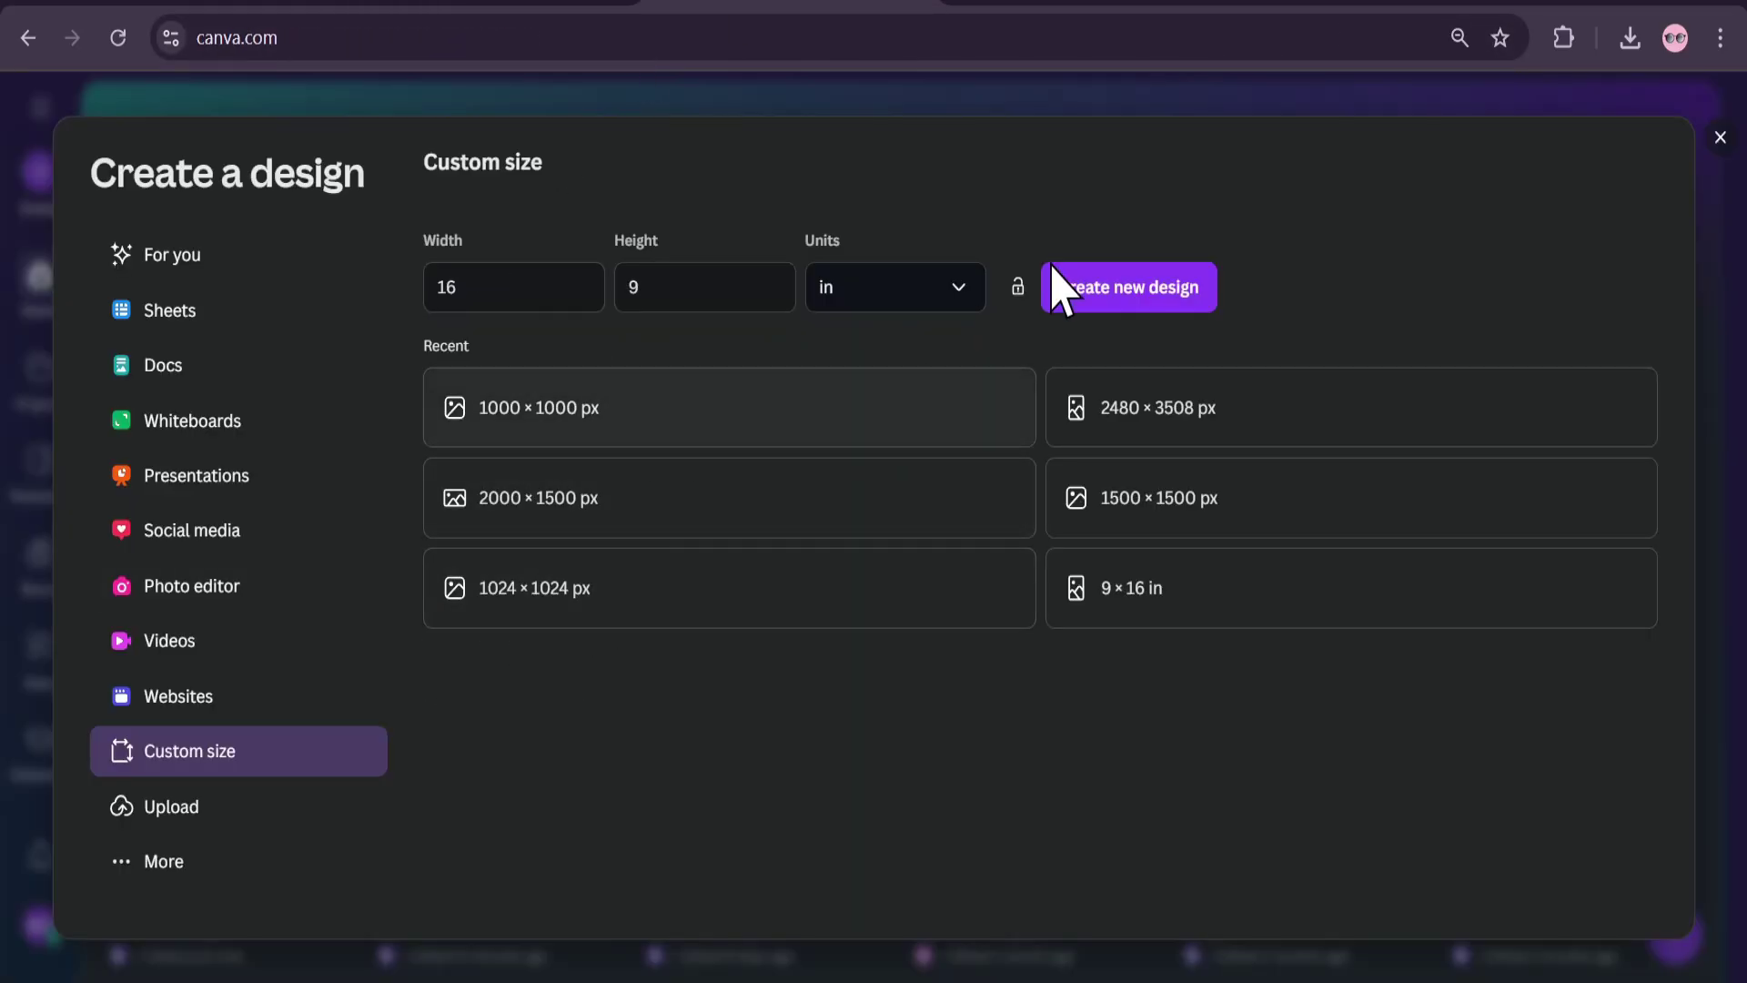
Start a custom-size 16 × 9 design, keeping inches as the unit.
{"action": "left_click", "coordinate": [1719, 139]}
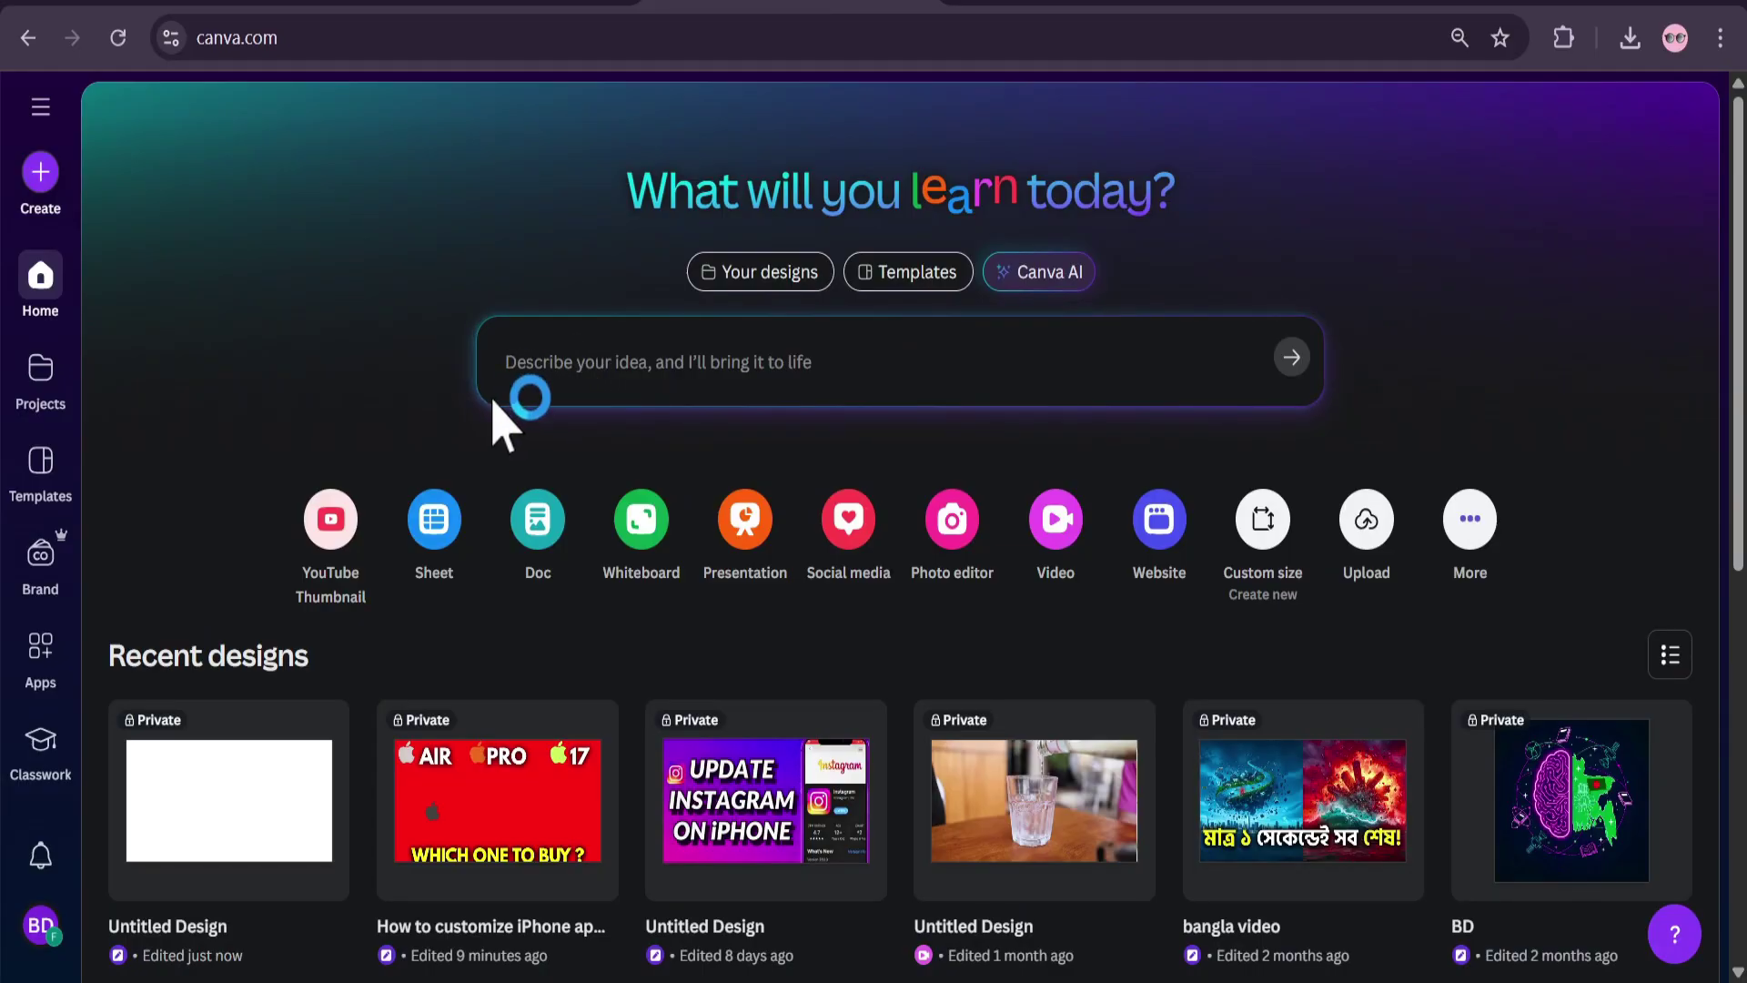
{"action": "left_click", "coordinate": [1267, 533]}
{"action": "left_click", "coordinate": [910, 309]}
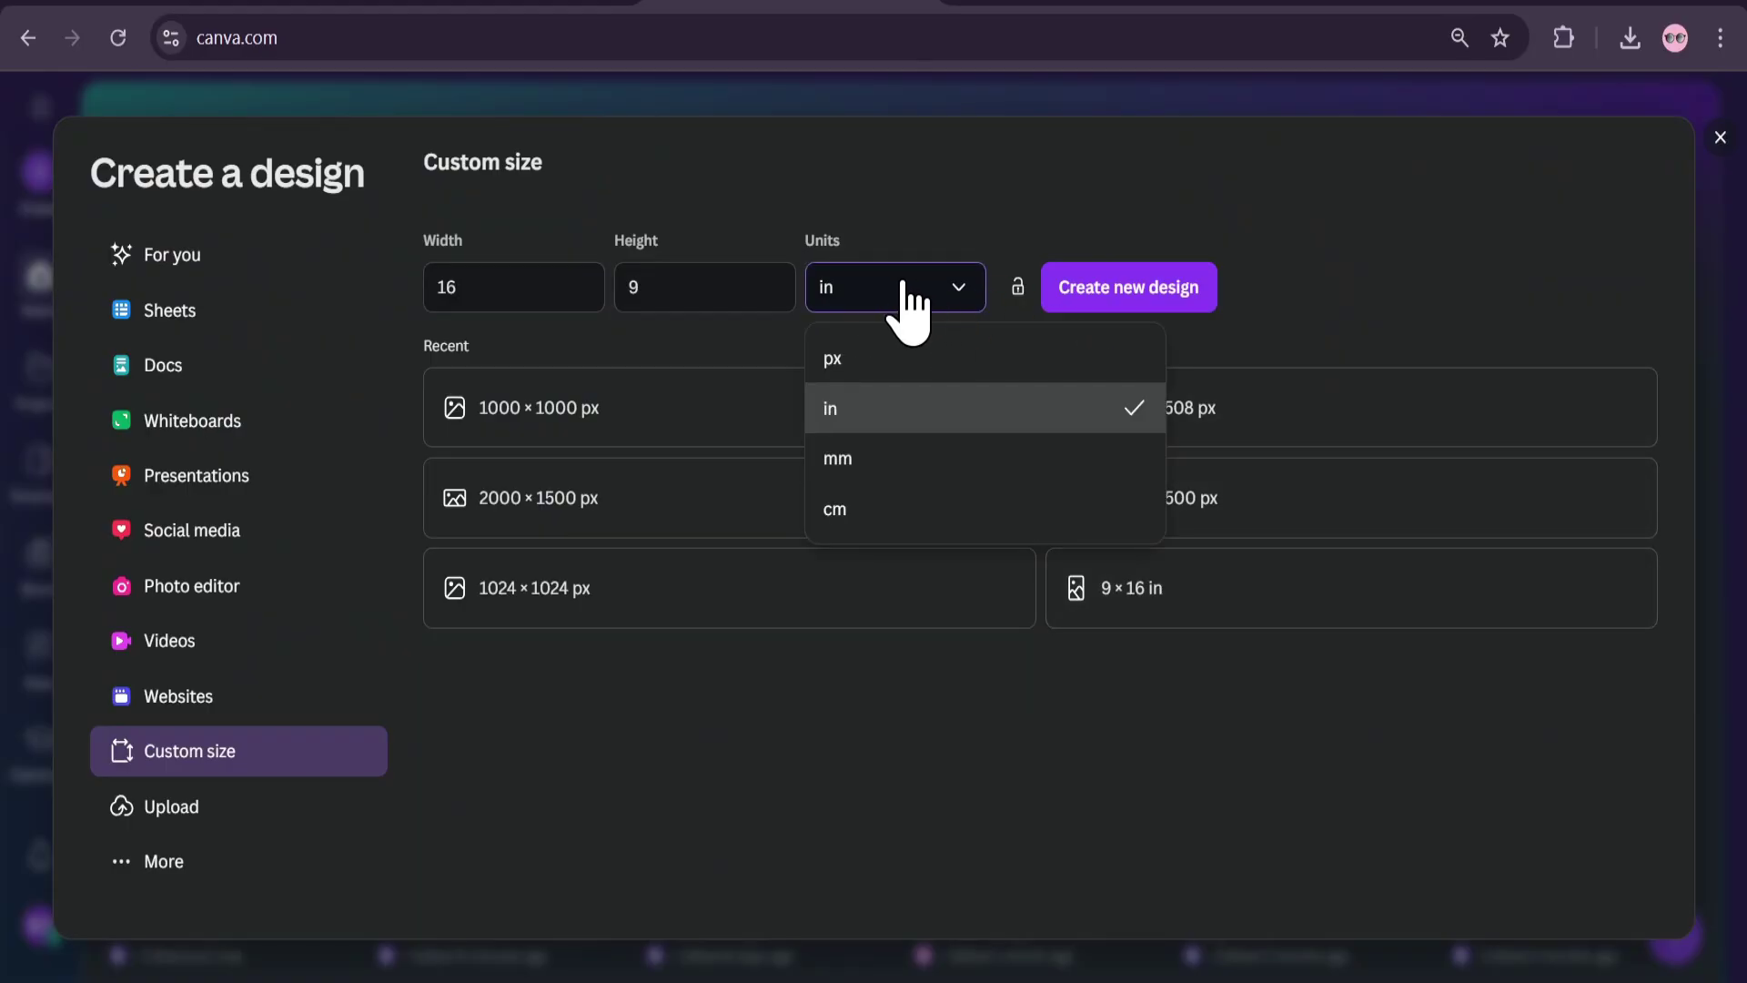
{"action": "left_click", "coordinate": [512, 270]}
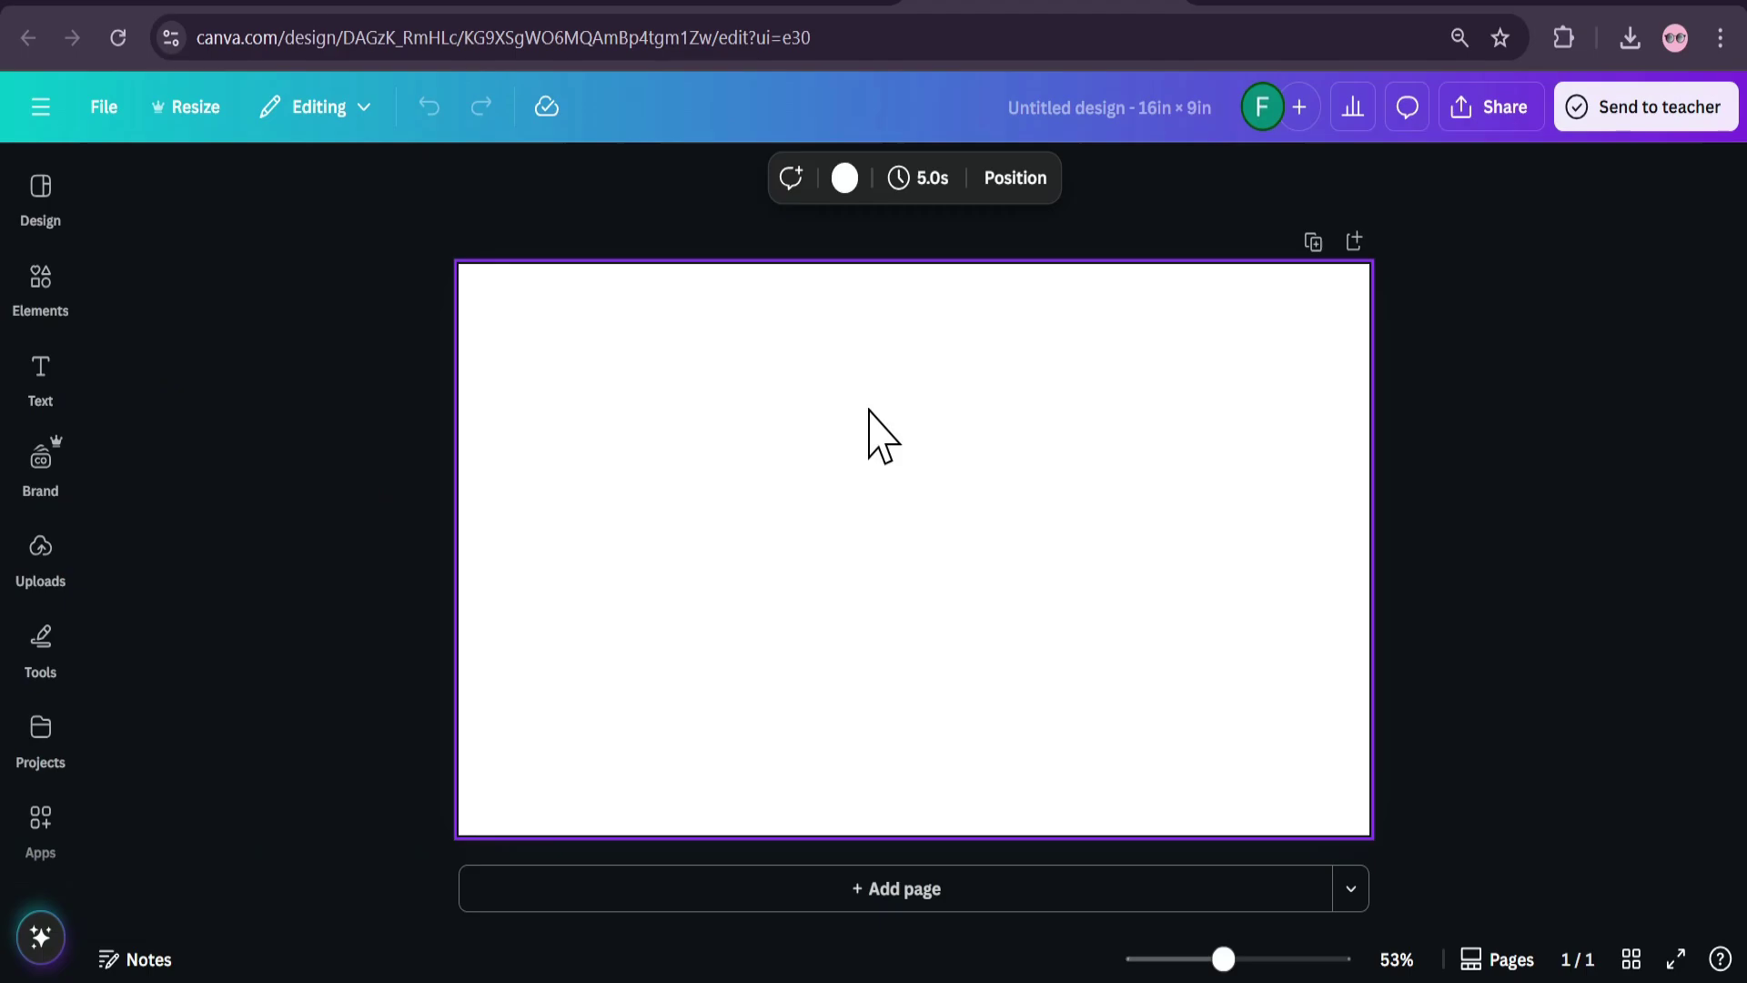
Make the page background black and download it as a PNG with transparent background off.
{"action": "left_click", "coordinate": [845, 177]}
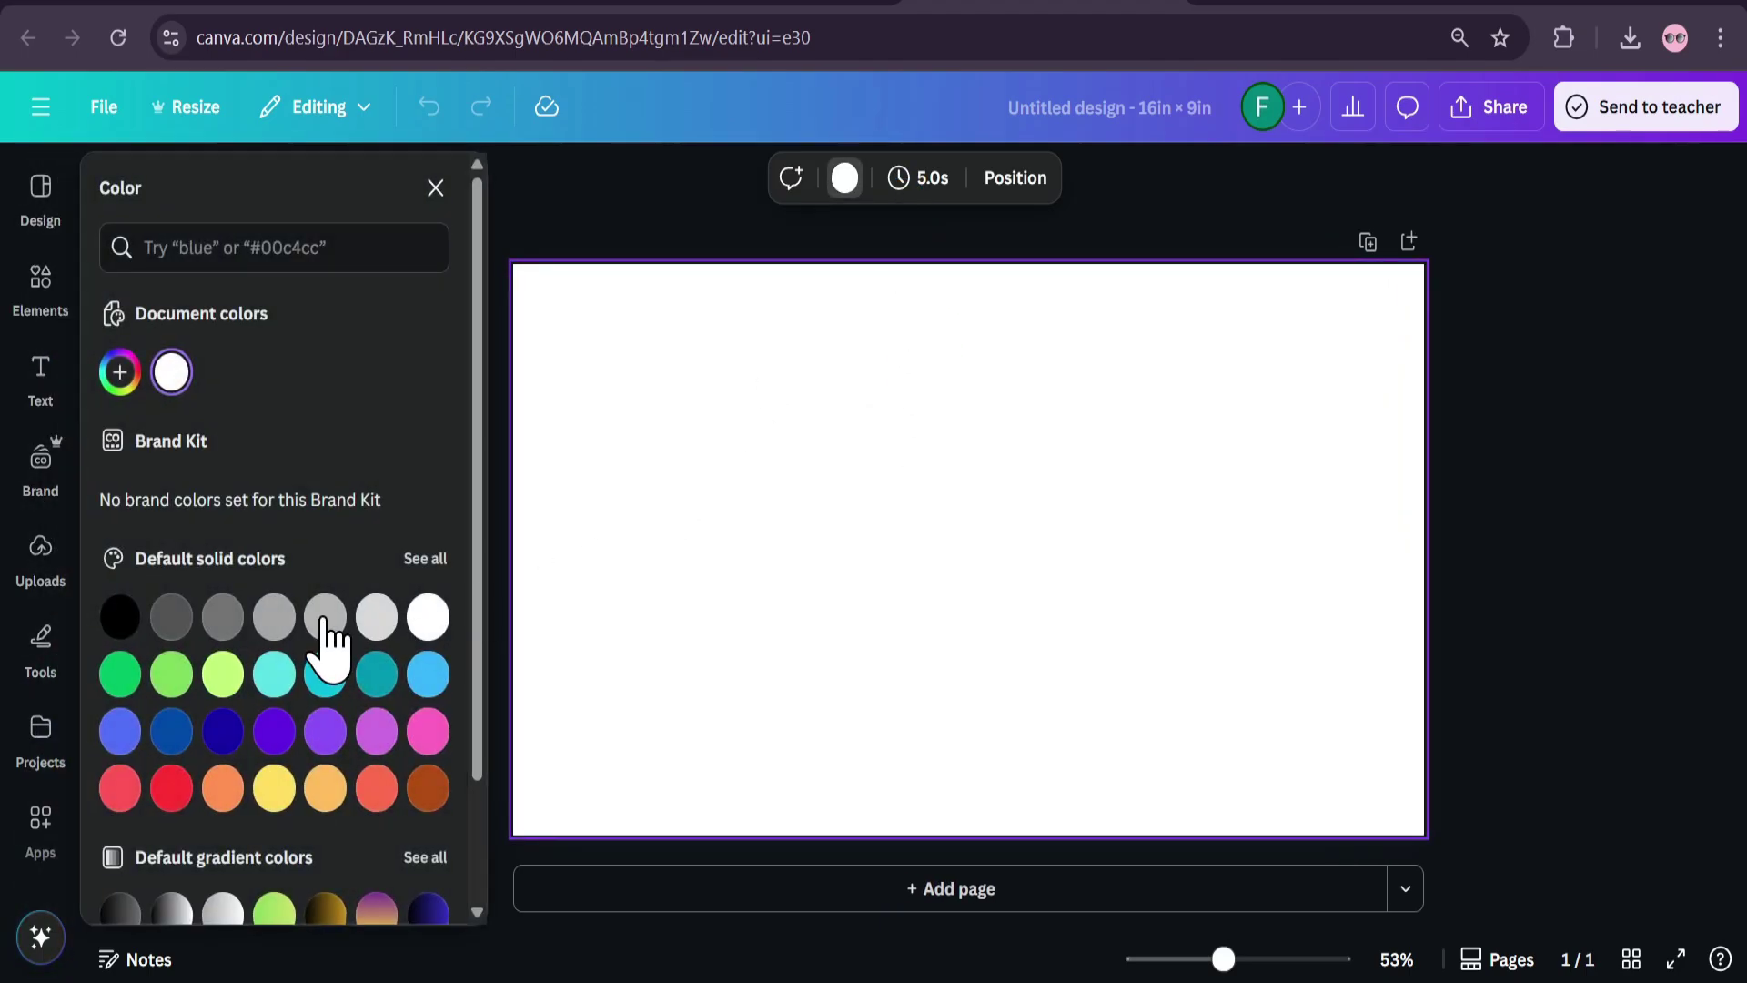
{"action": "left_click", "coordinate": [121, 628]}
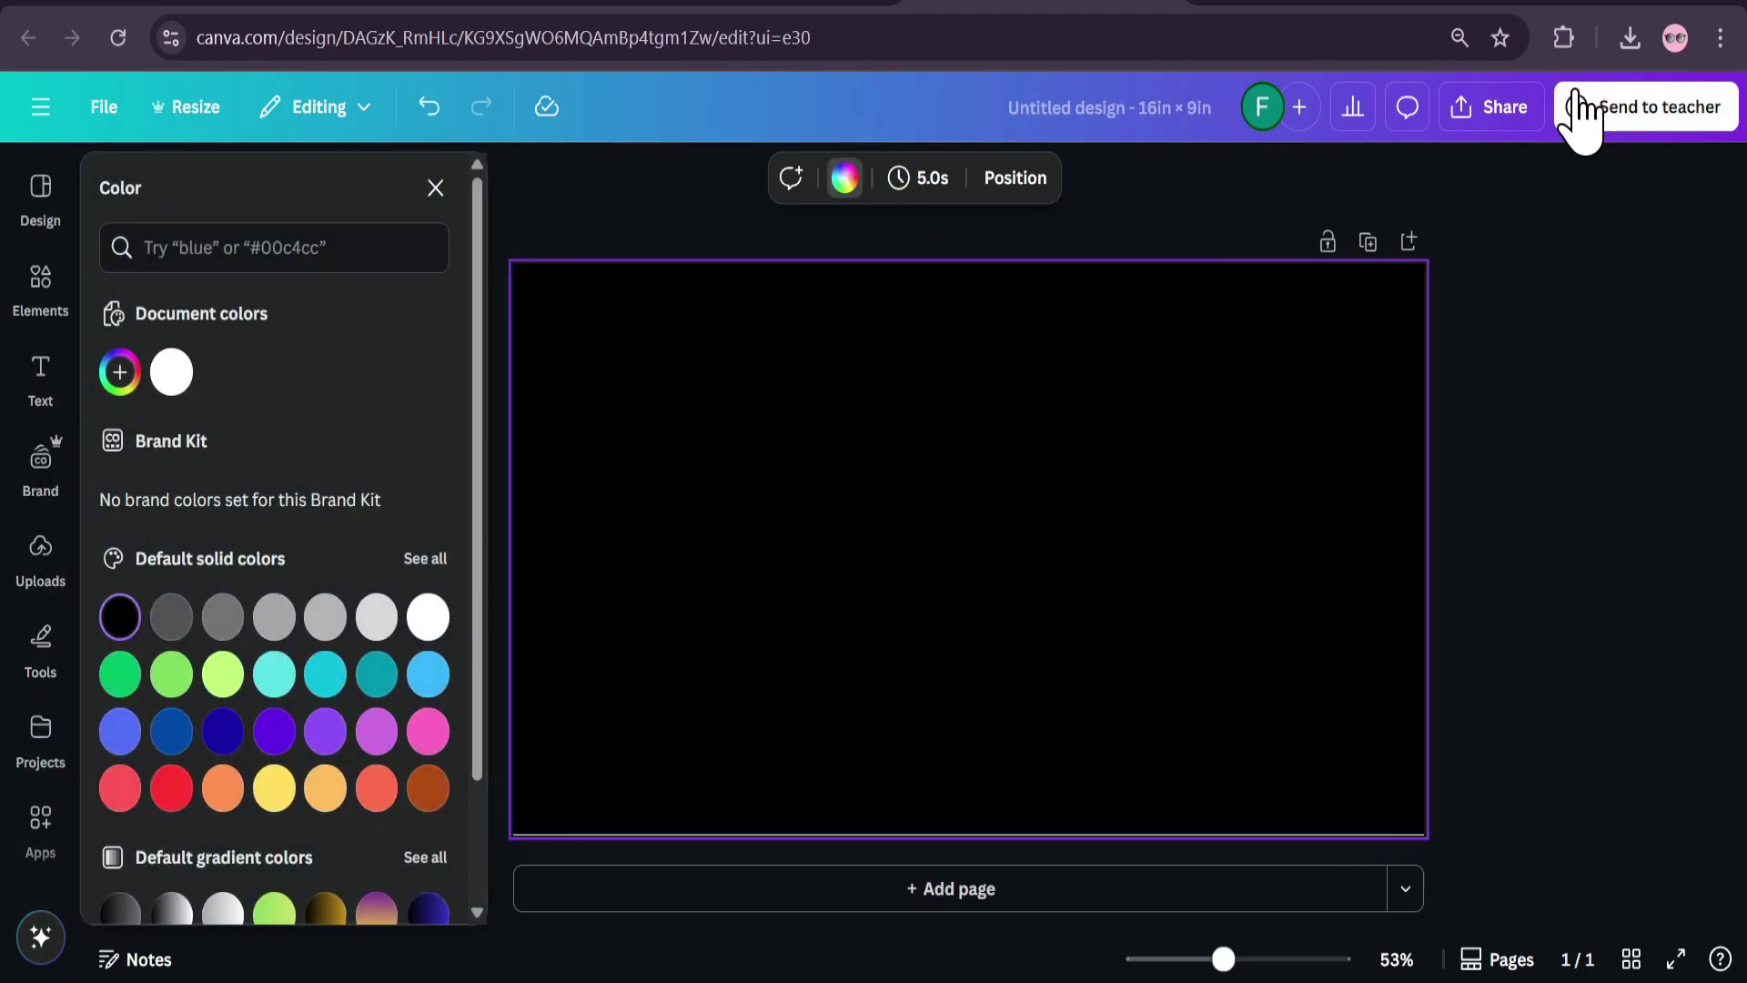
{"action": "left_click", "coordinate": [1501, 114]}
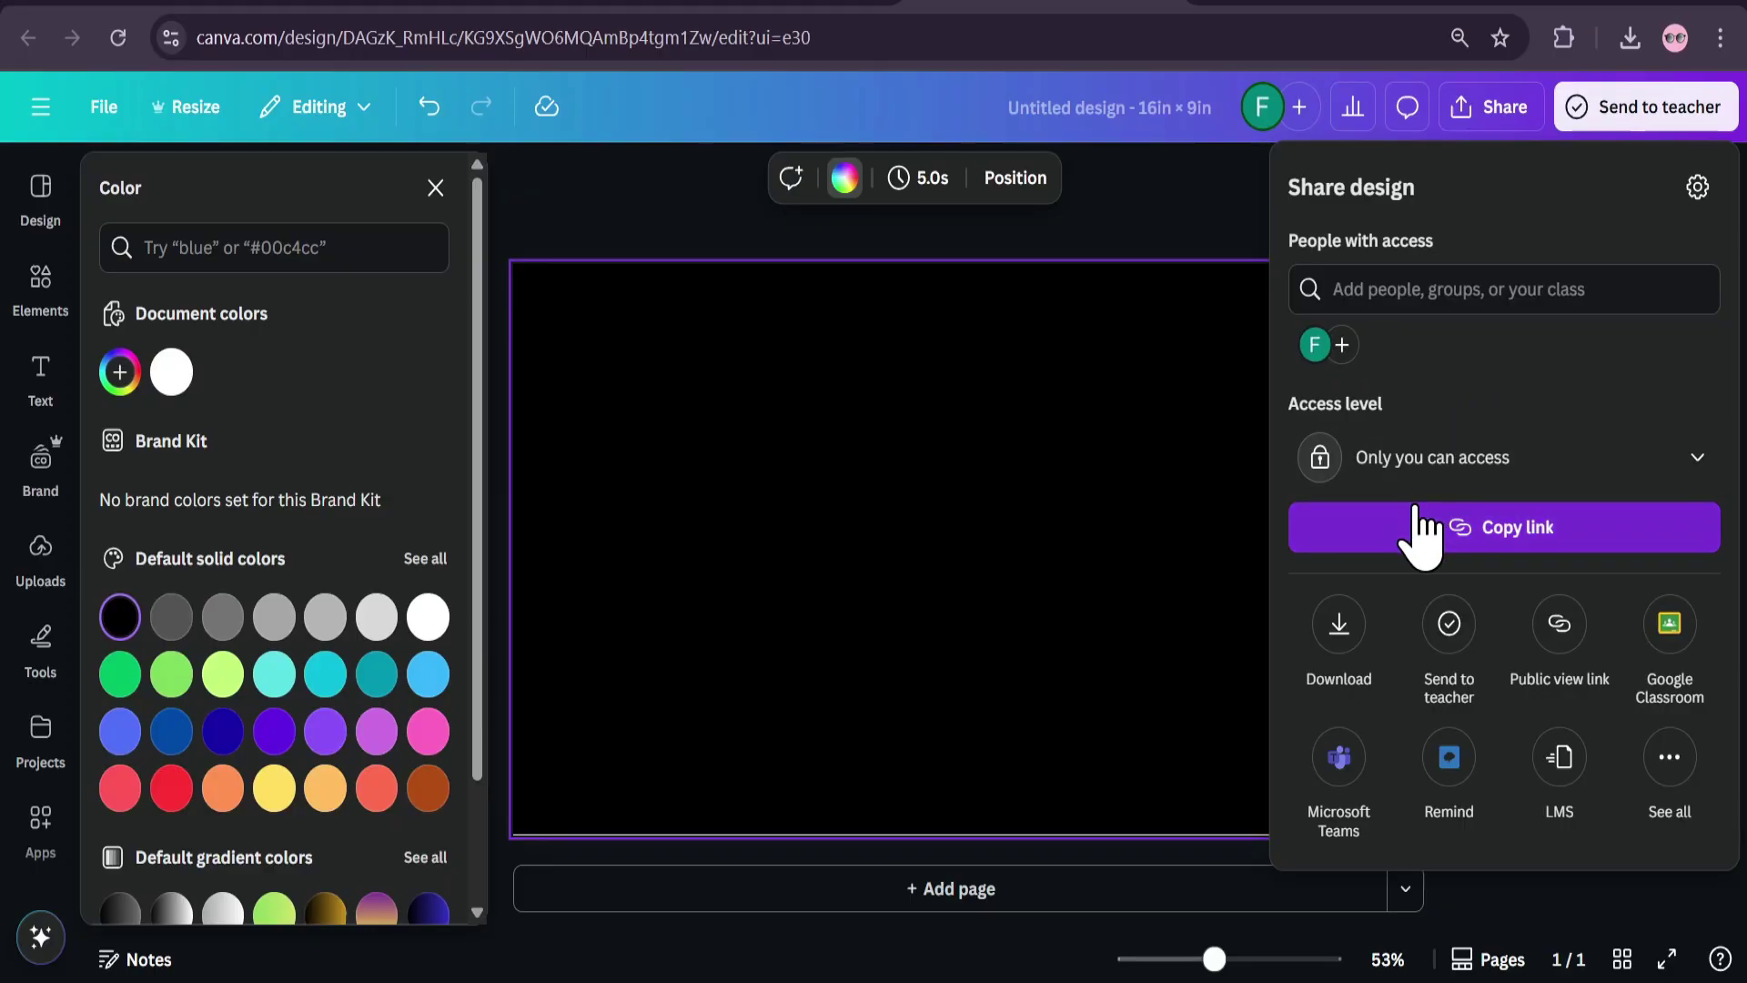
{"action": "left_click", "coordinate": [1335, 628]}
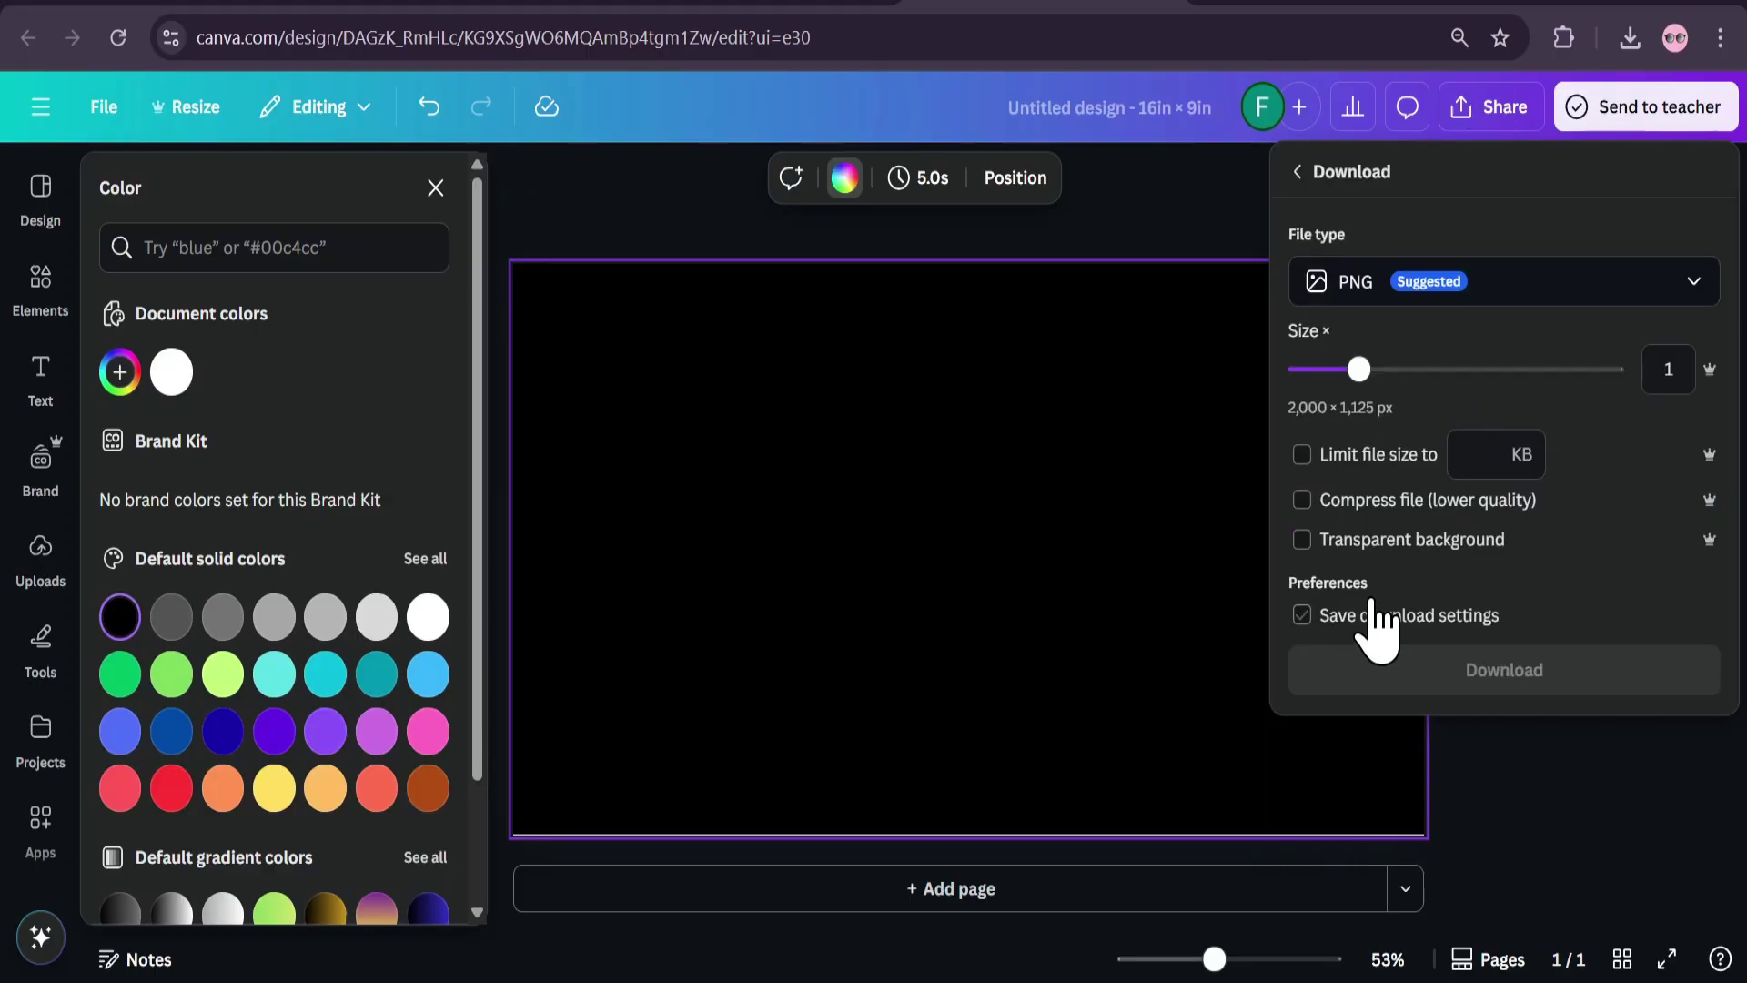
{"action": "left_click", "coordinate": [1427, 508]}
{"action": "left_click", "coordinate": [1394, 540]}
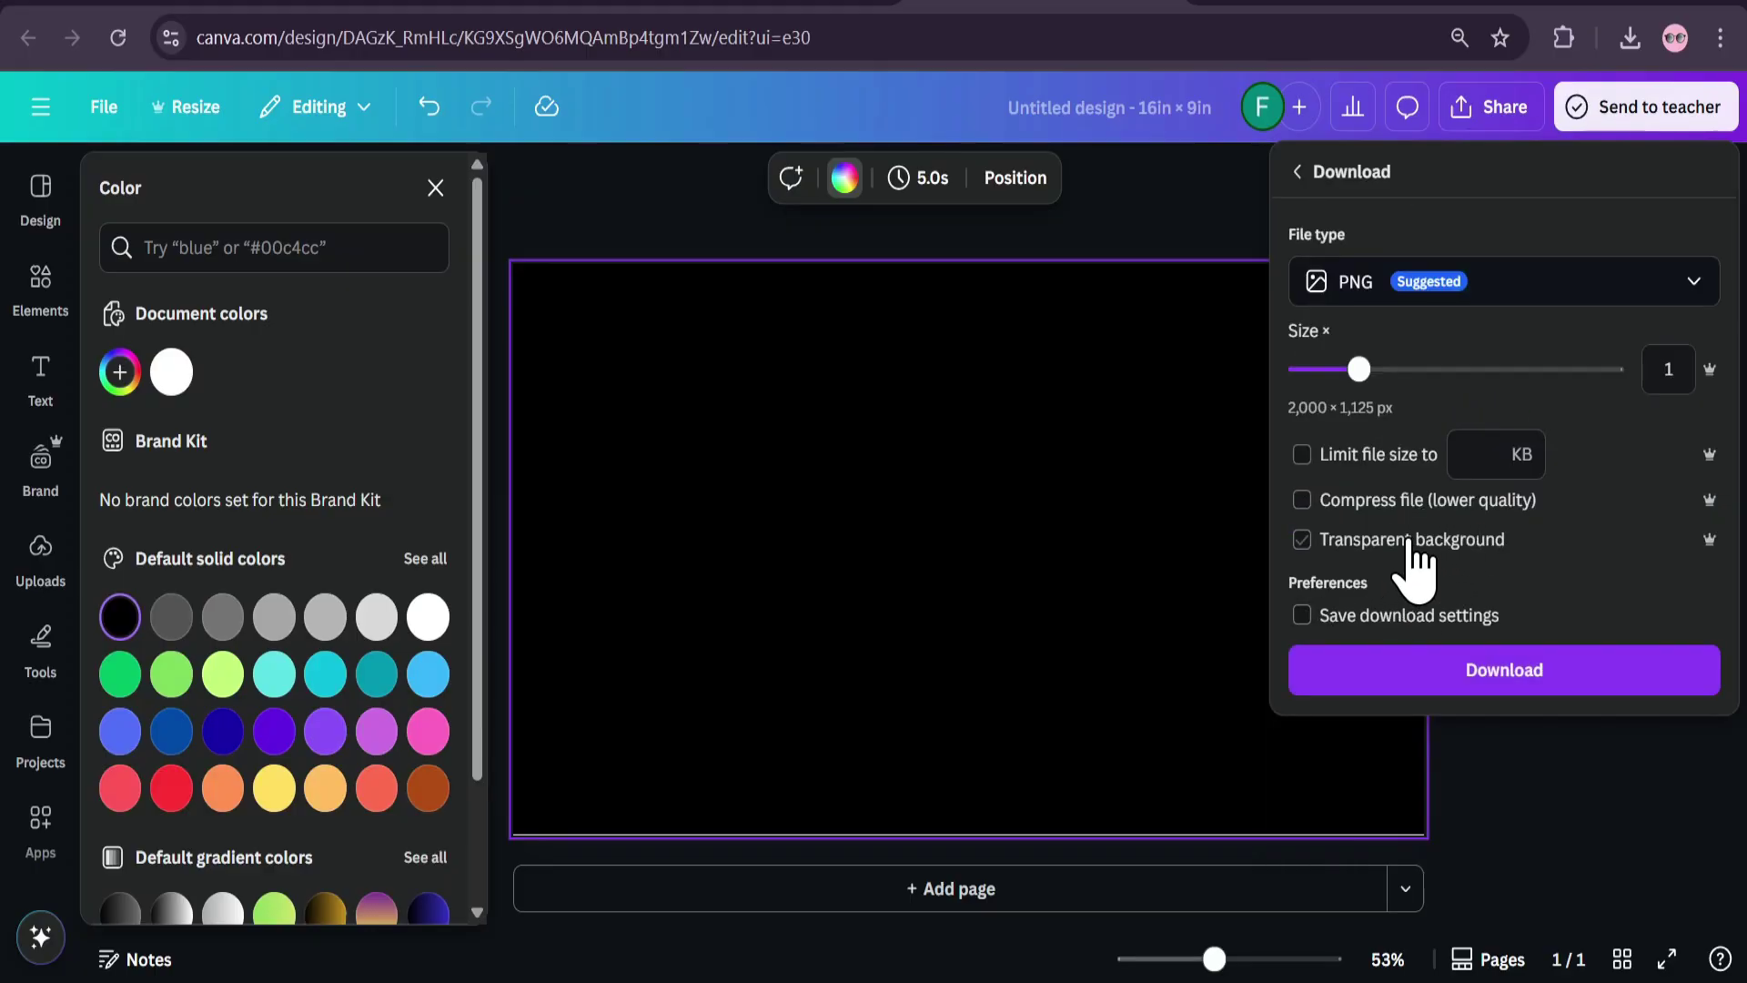
{"action": "left_click", "coordinate": [1303, 541]}
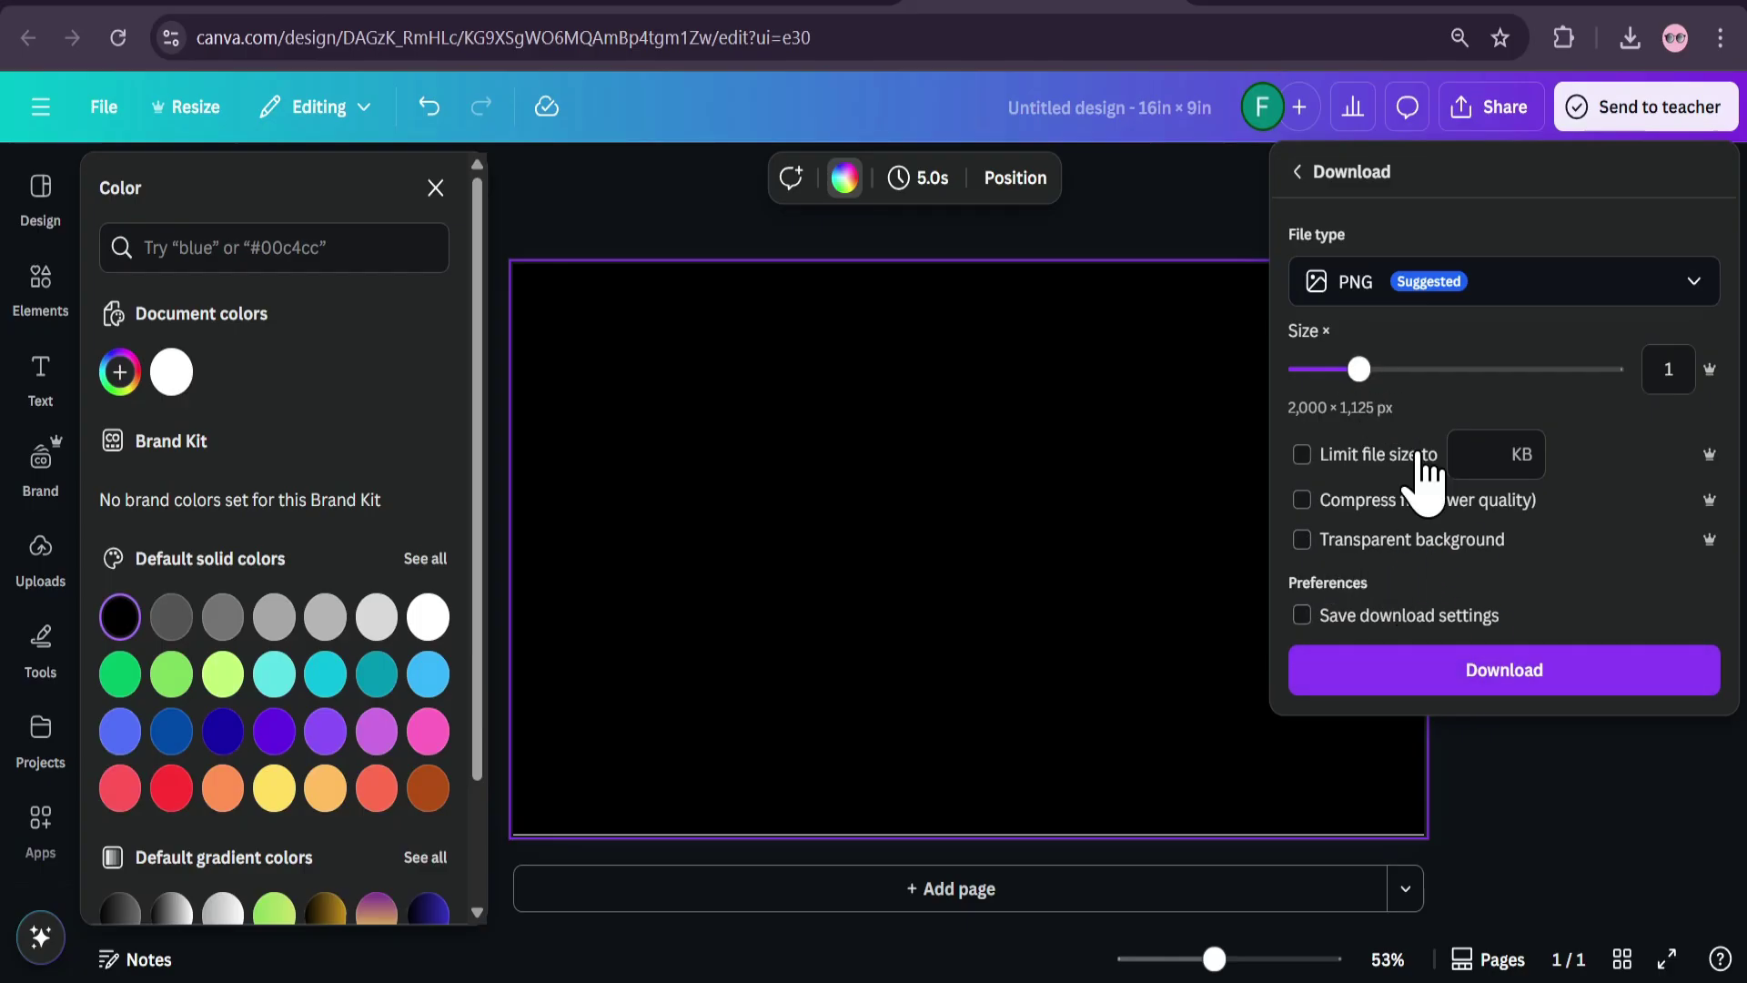
{"action": "left_click", "coordinate": [1483, 684]}
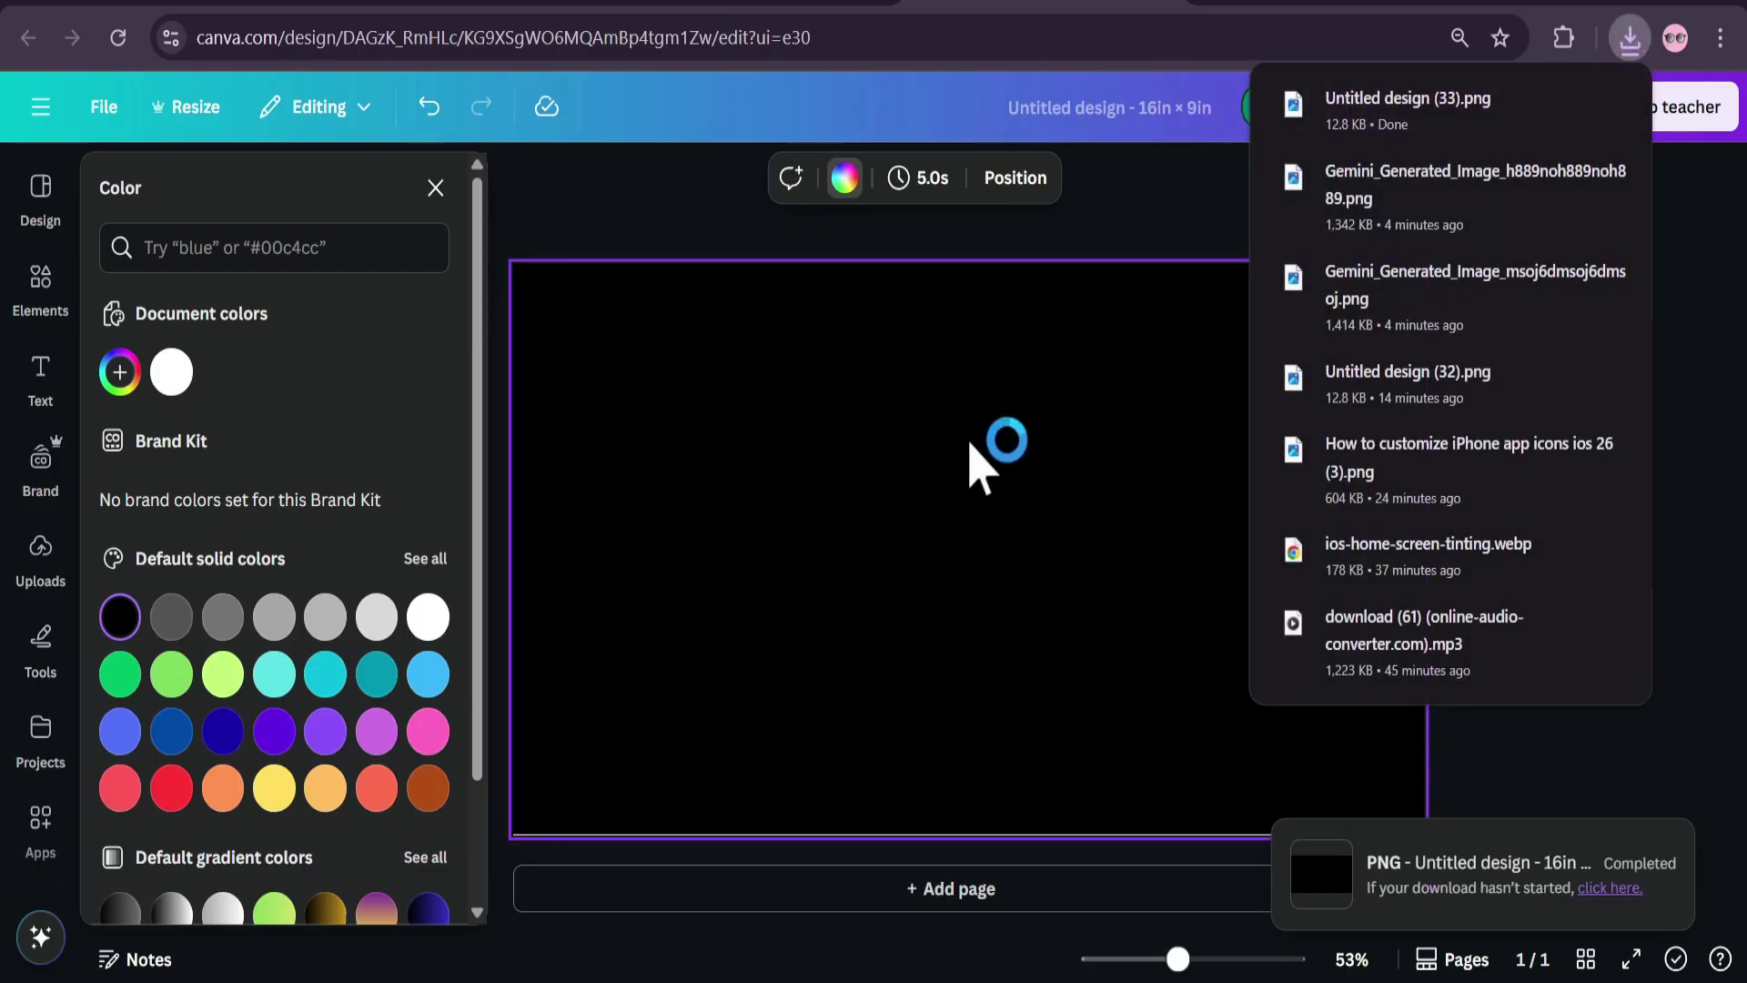
{"action": "left_click", "coordinate": [711, 239]}
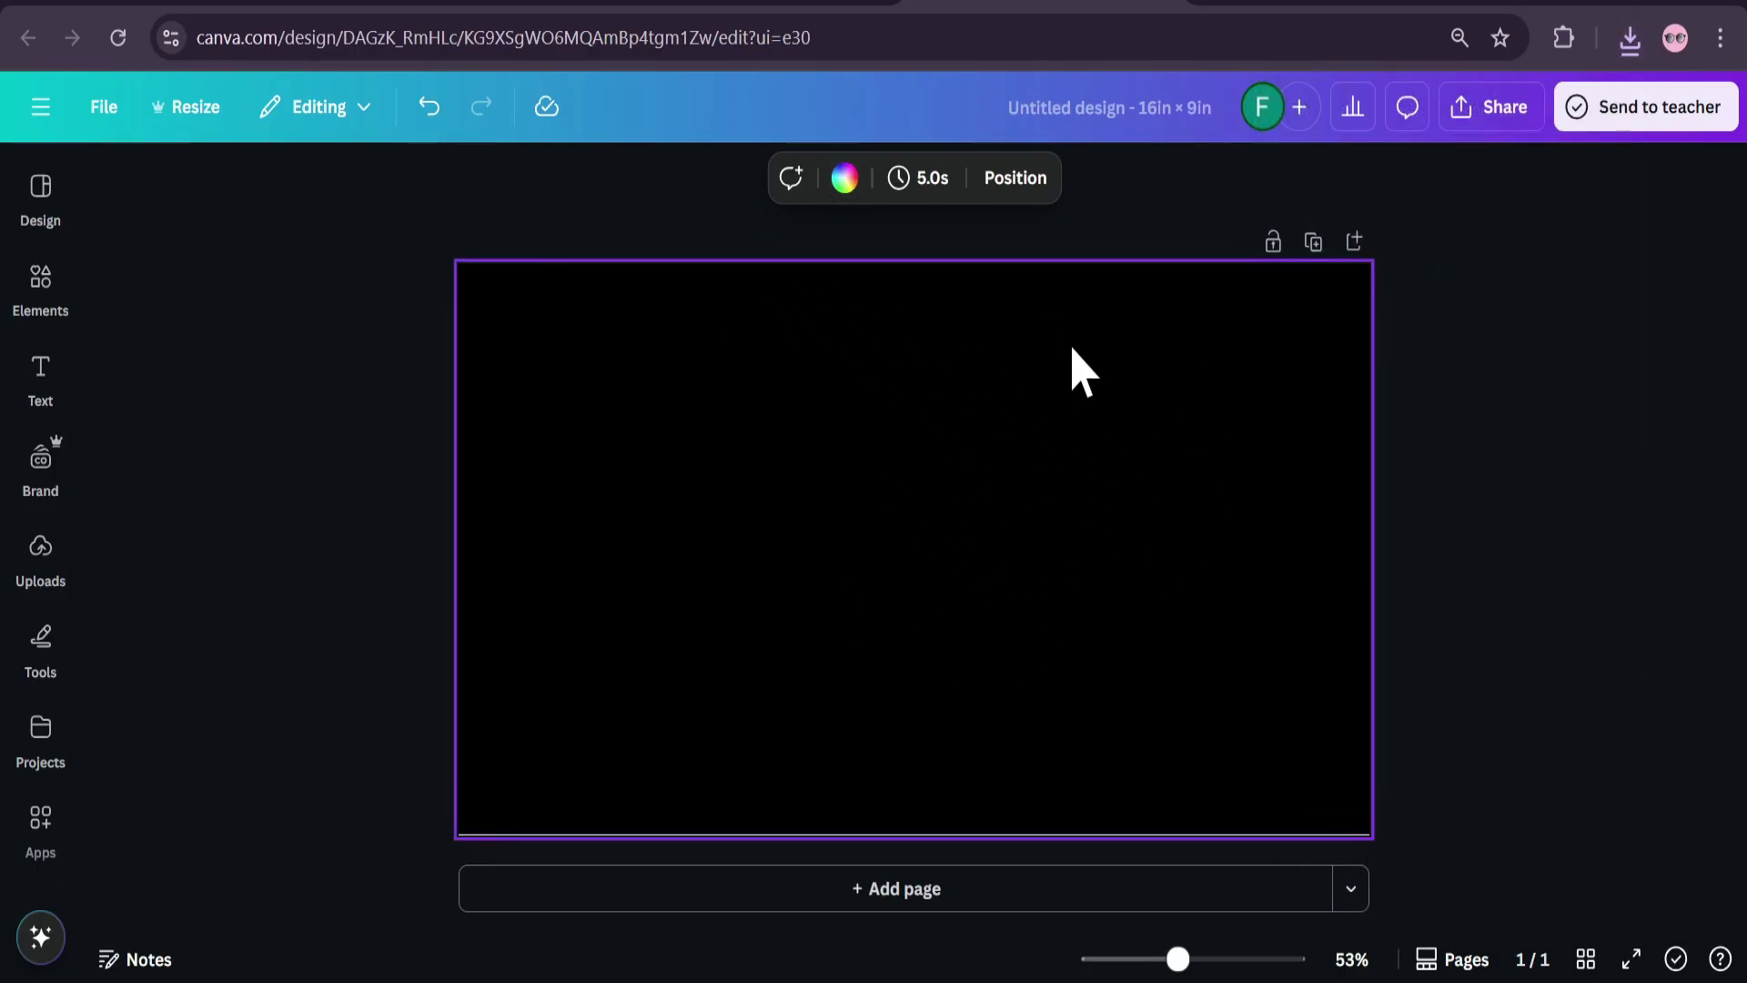
In the Gemini tab, upload and attach Untitled design (33).png from the computer.
{"action": "left_click", "coordinate": [764, 5]}
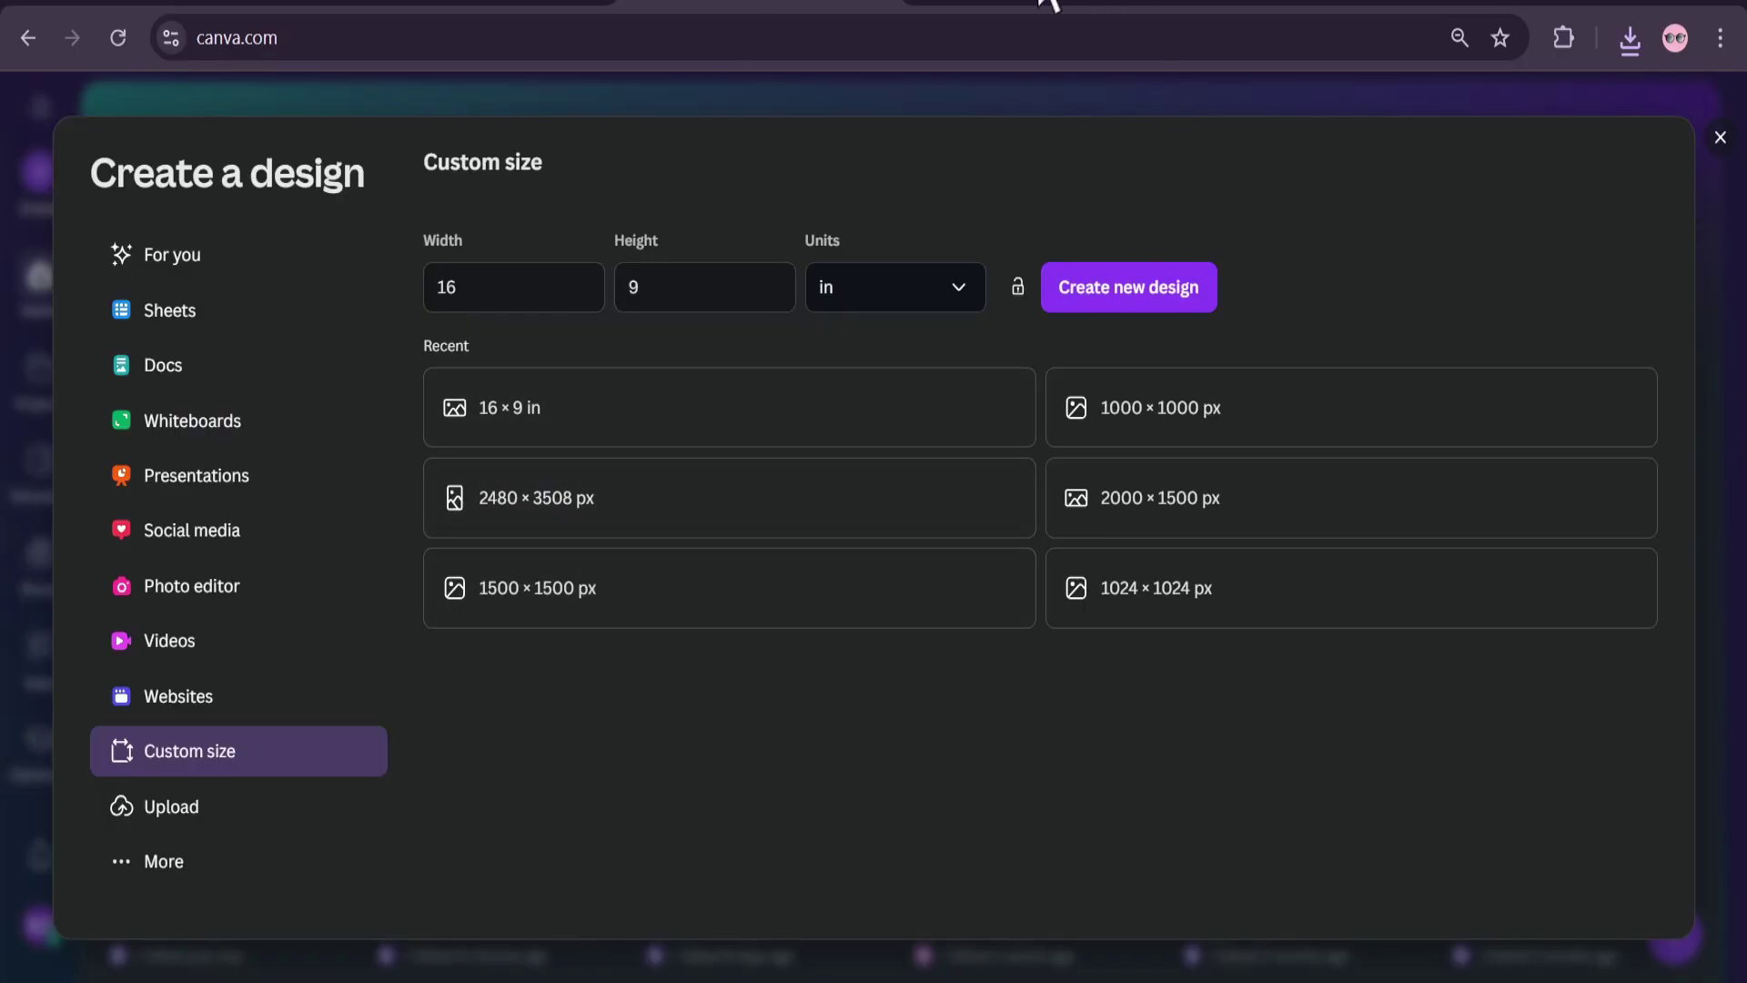
{"action": "left_click", "coordinate": [956, 9]}
{"action": "left_click", "coordinate": [427, 11]}
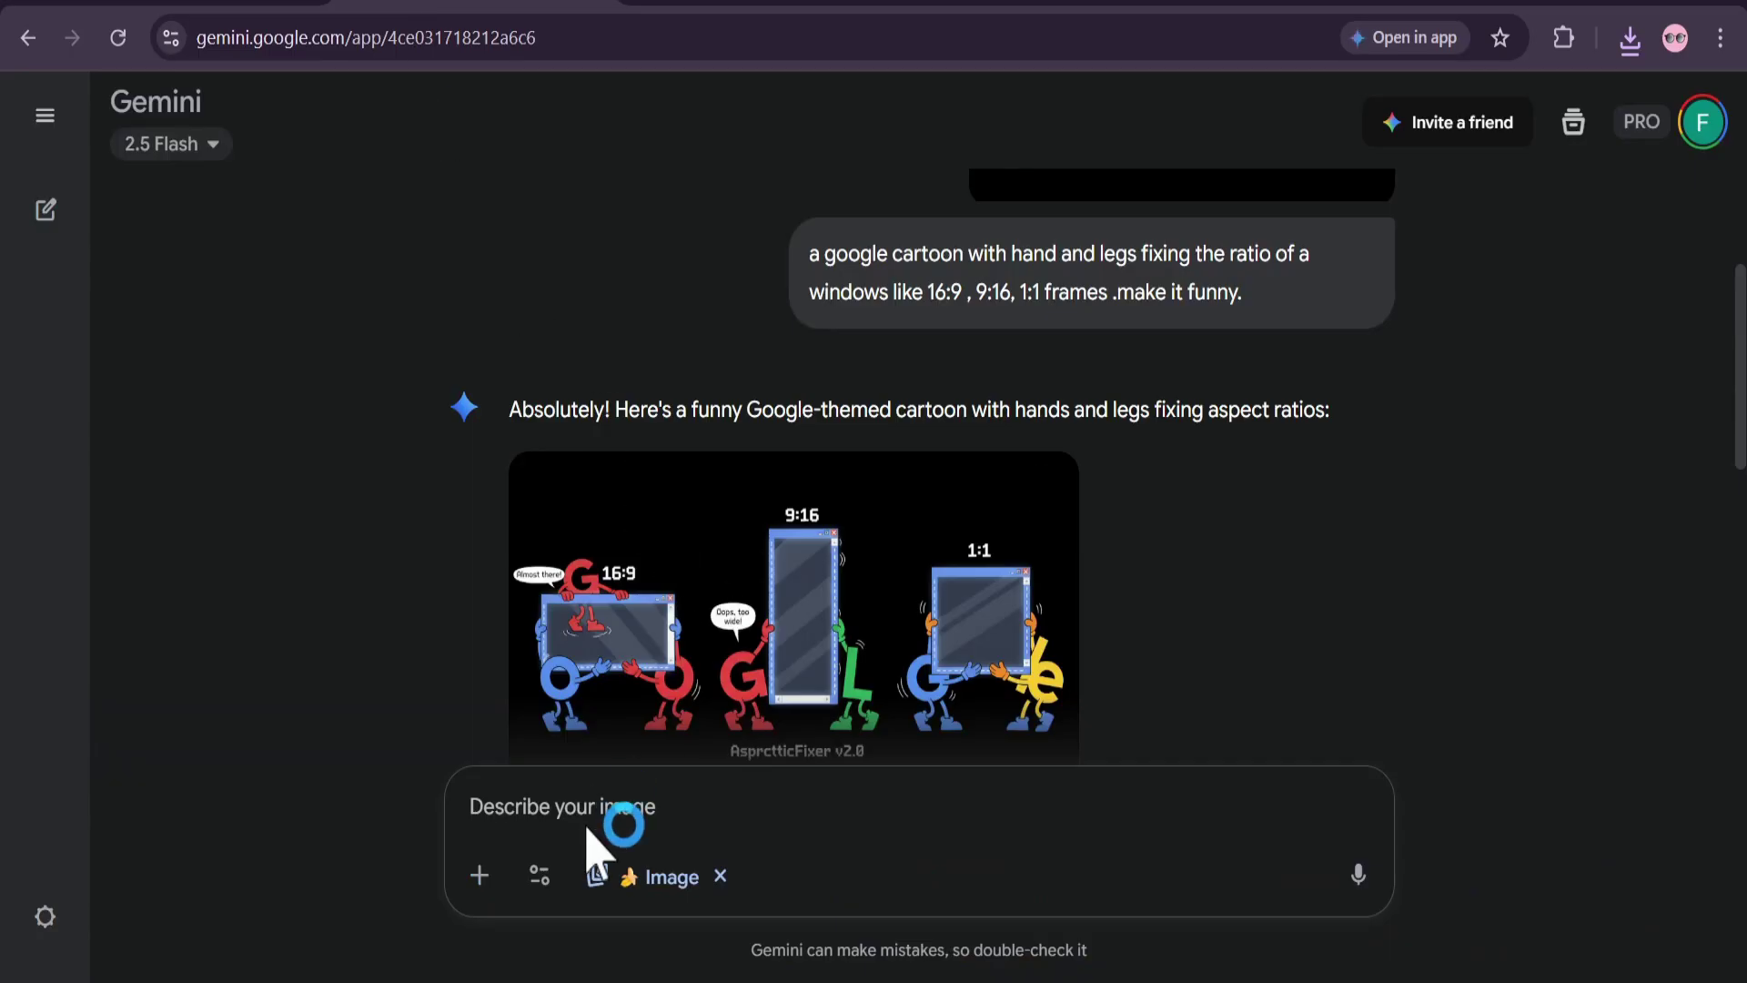
{"action": "left_click", "coordinate": [480, 875]}
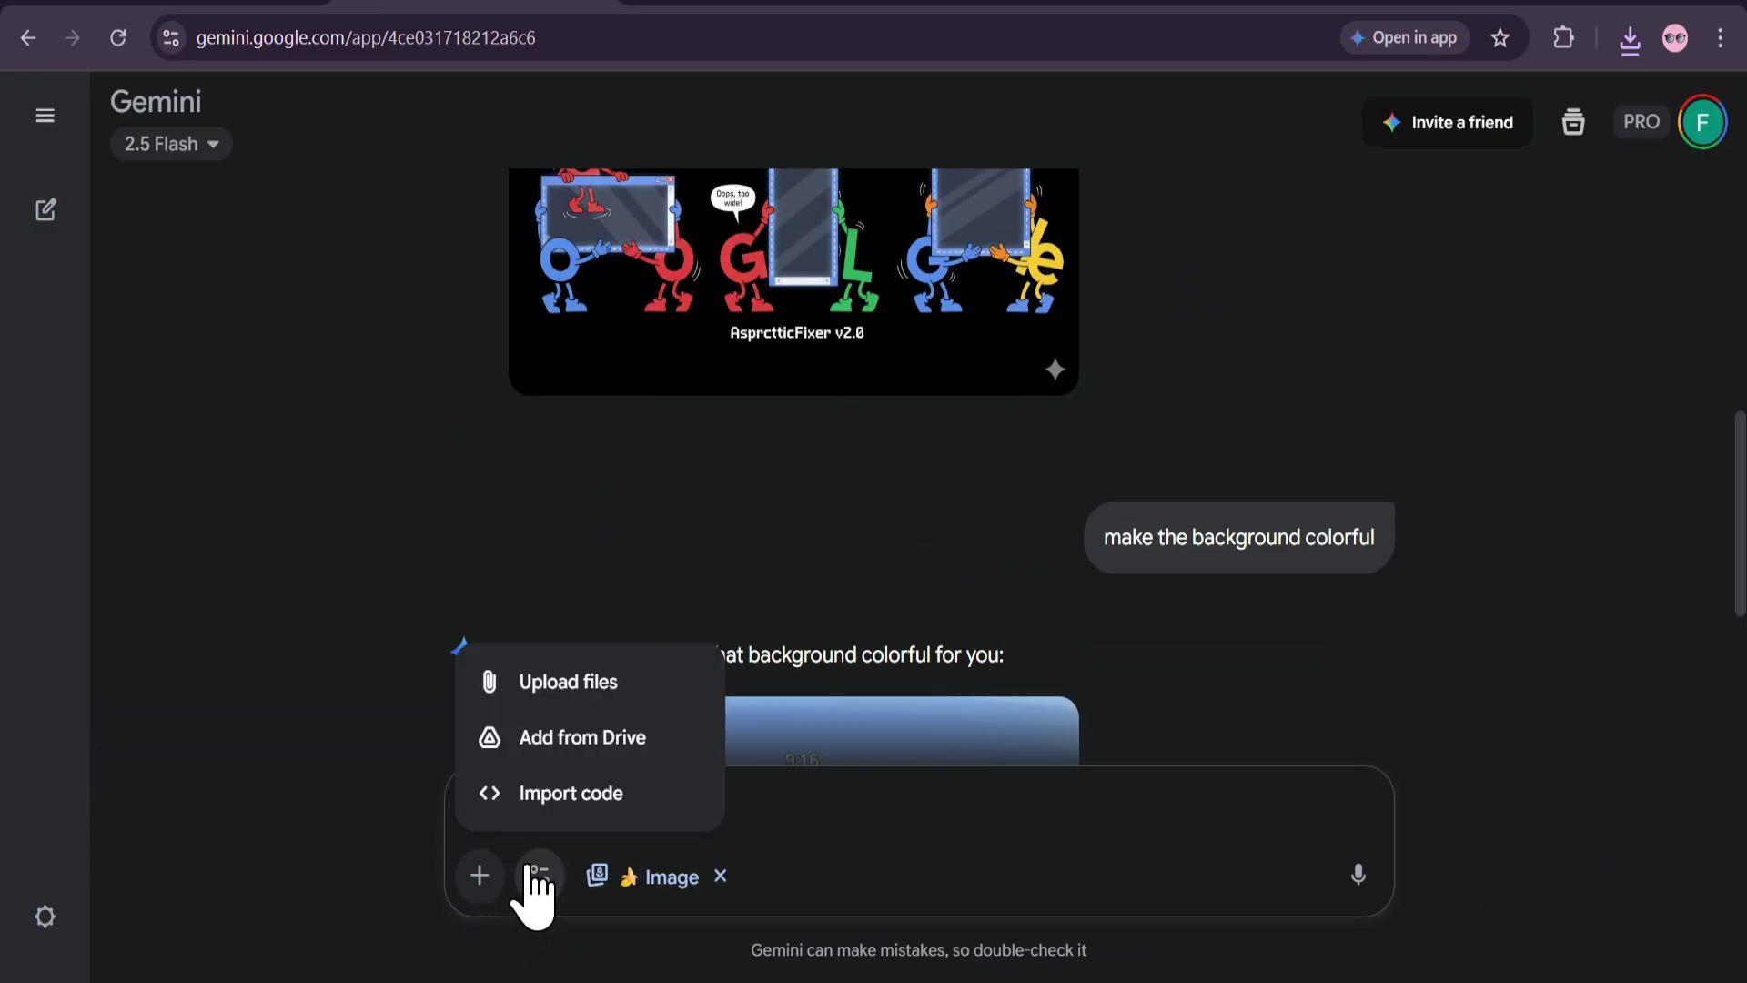
{"action": "left_click", "coordinate": [569, 687]}
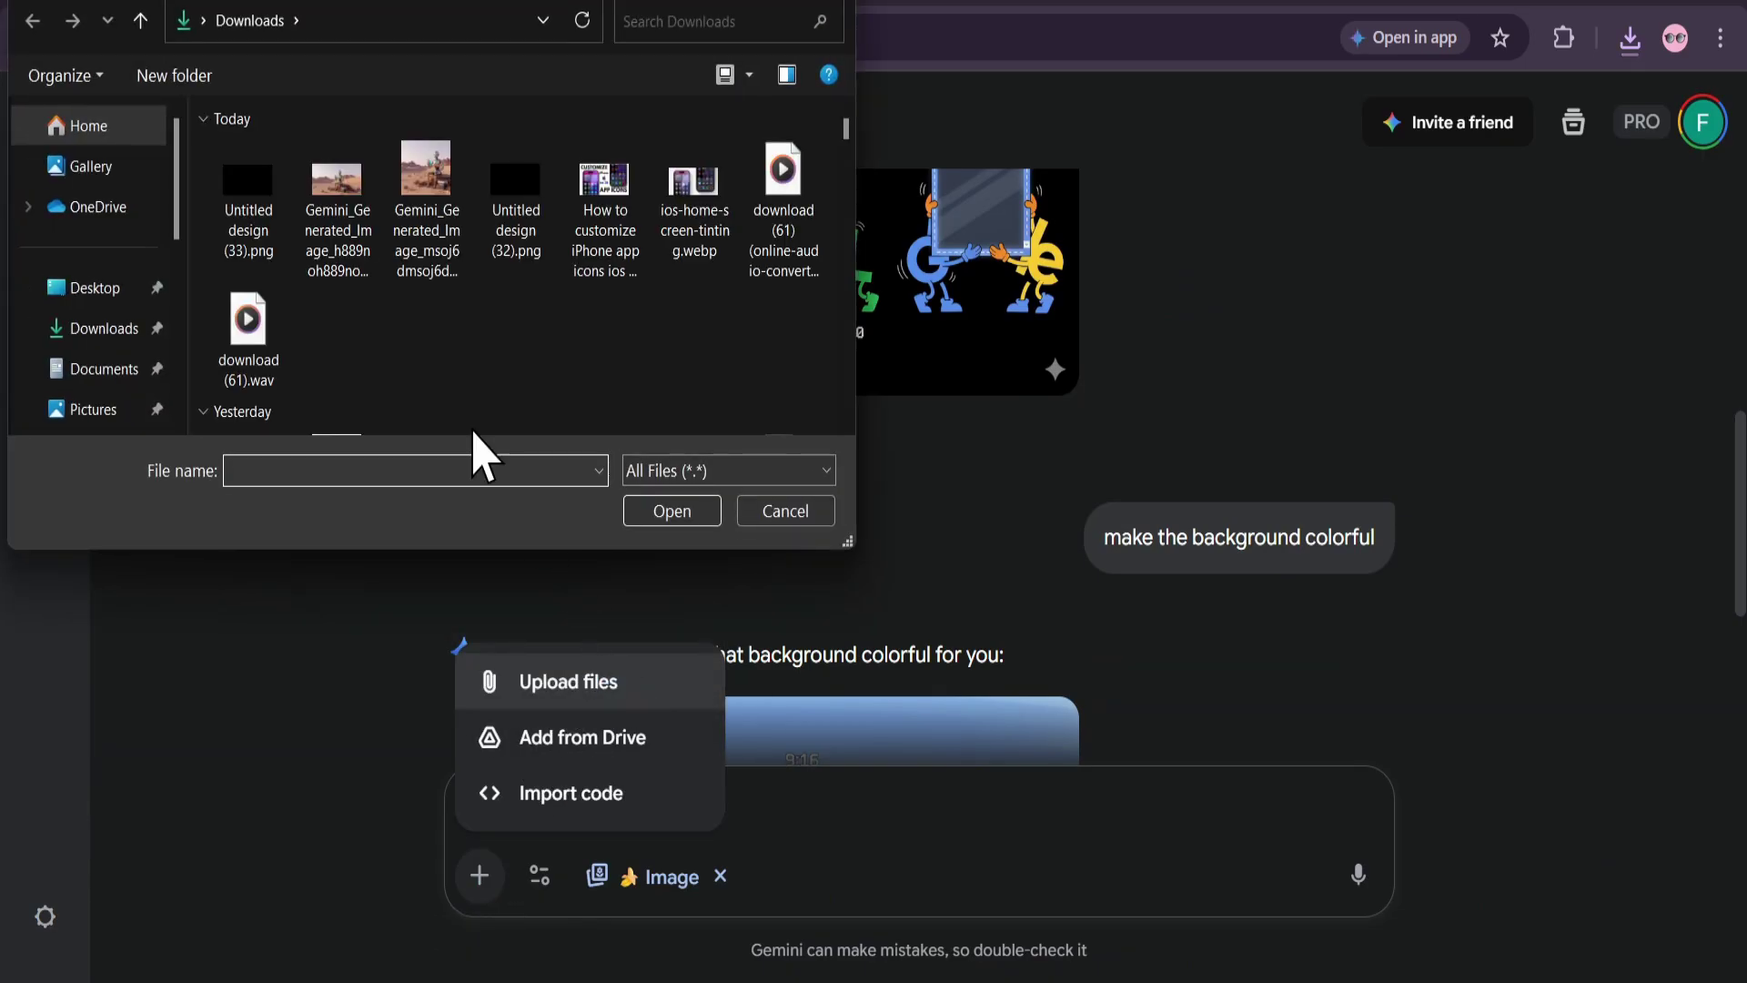
{"action": "left_click", "coordinate": [273, 219]}
{"action": "left_click", "coordinate": [671, 510]}
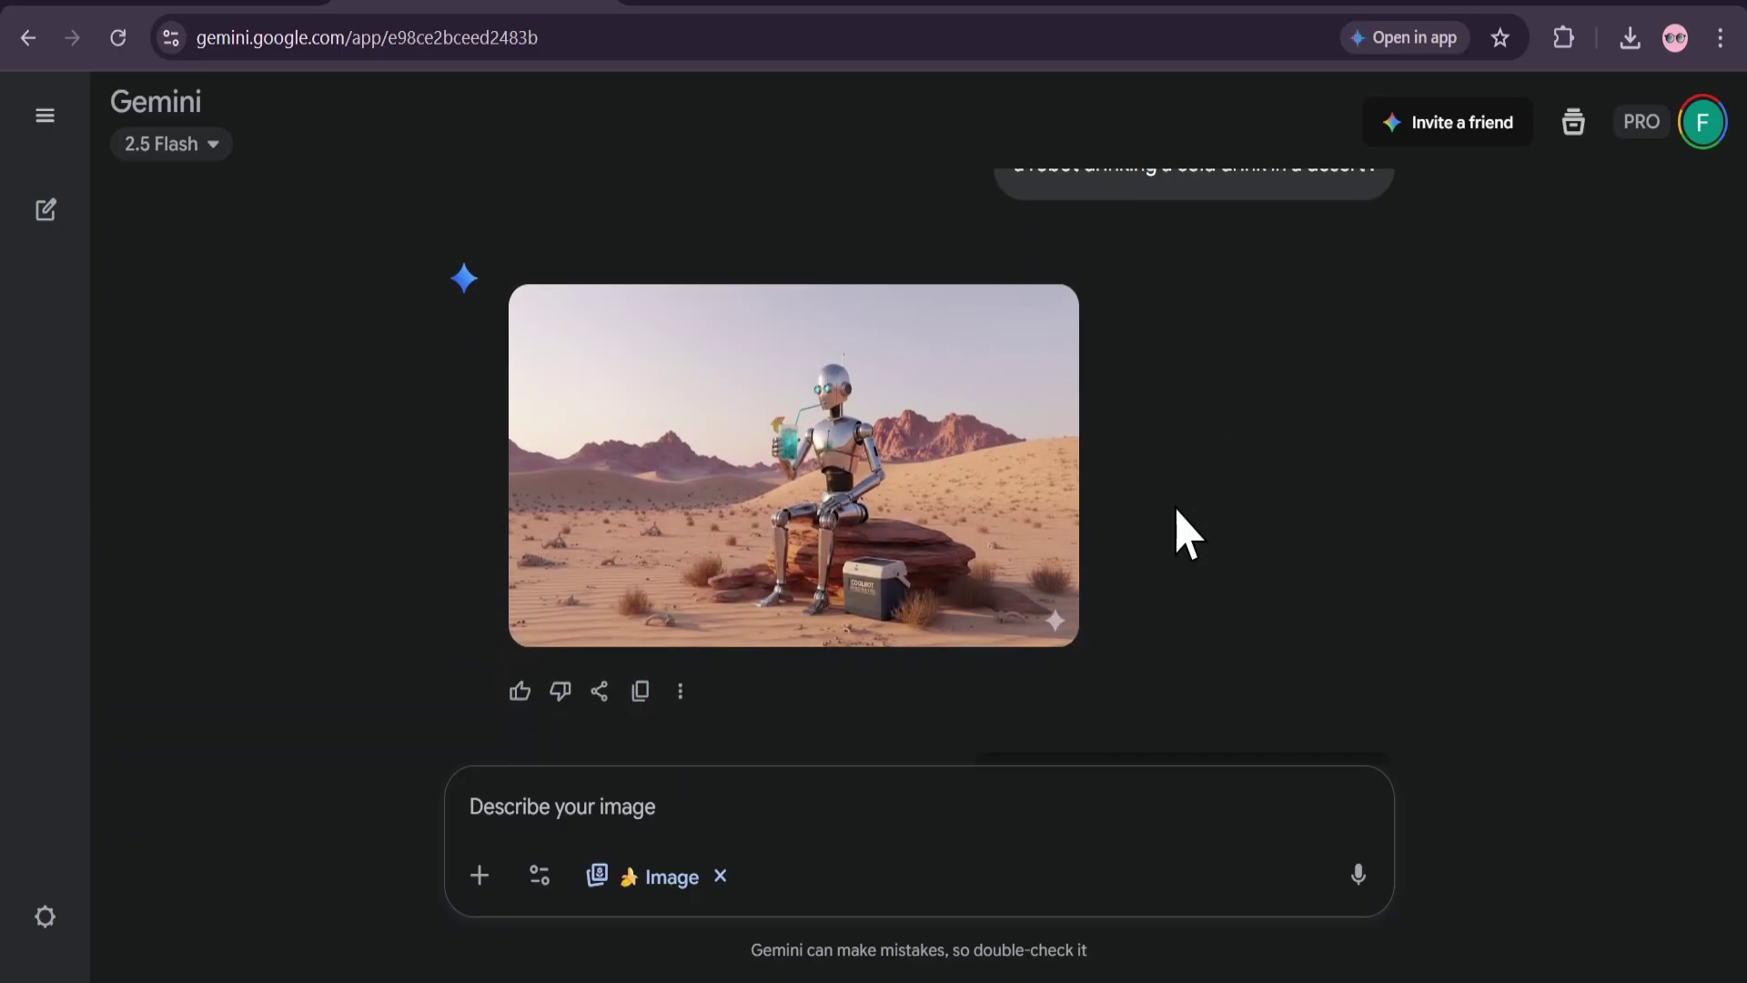
Scroll up to the 'aspect ratio 16:9' prompt and its desert-robot image.
{"action": "scroll", "coordinate": [1178, 514], "scroll_direction": "up", "scroll_amount": 1}
{"action": "scroll", "coordinate": [1183, 532], "scroll_direction": "up", "scroll_amount": 1}
{"action": "scroll", "coordinate": [1119, 414], "scroll_direction": "up", "scroll_amount": 2}
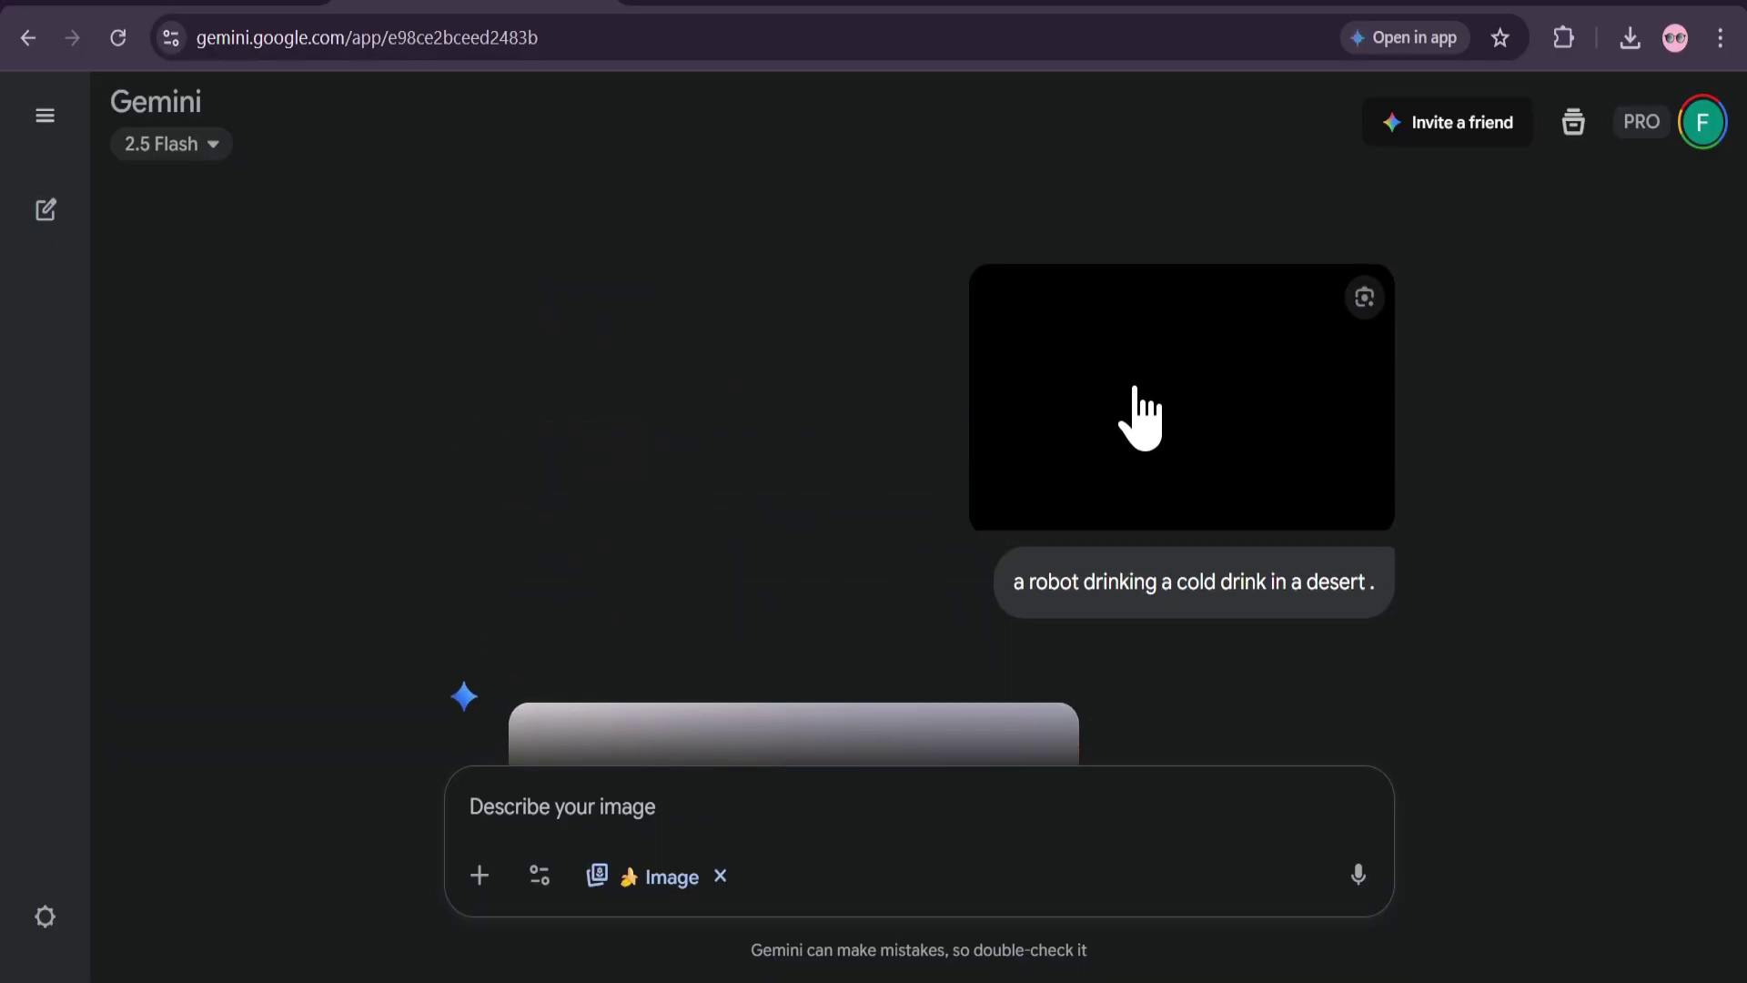
{"action": "scroll", "coordinate": [1148, 505], "scroll_direction": "up", "scroll_amount": 5}
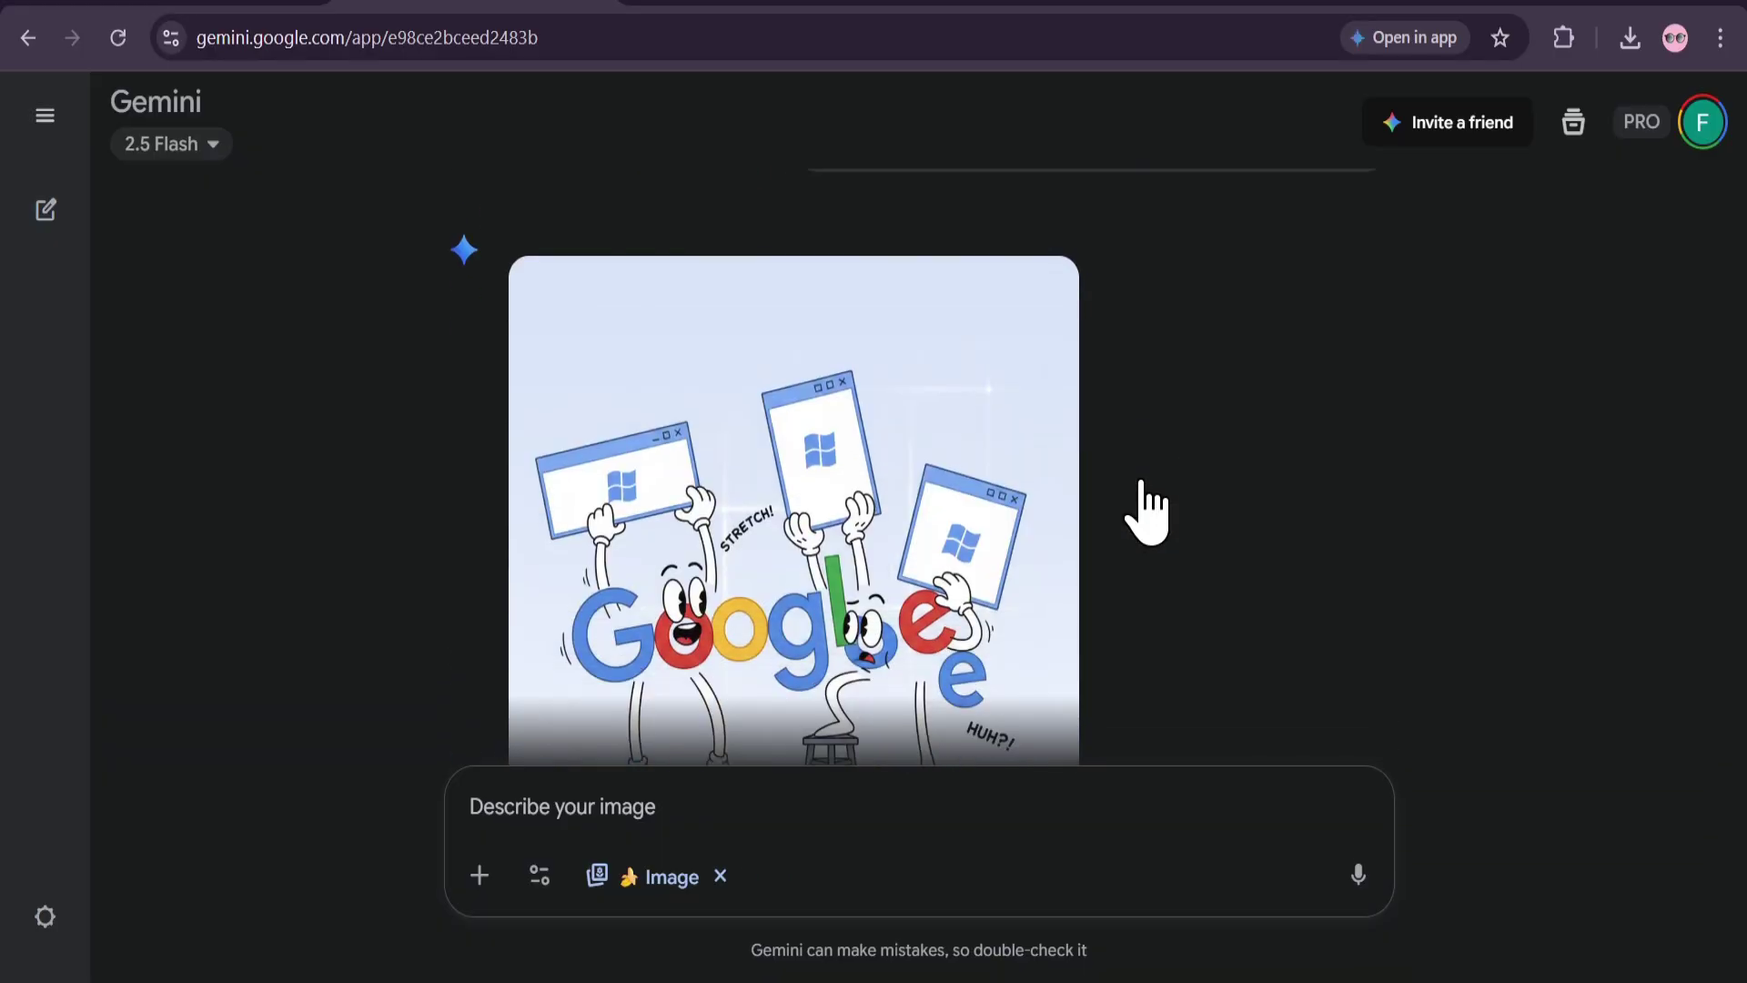
{"action": "scroll", "coordinate": [1148, 505], "scroll_direction": "up", "scroll_amount": 2}
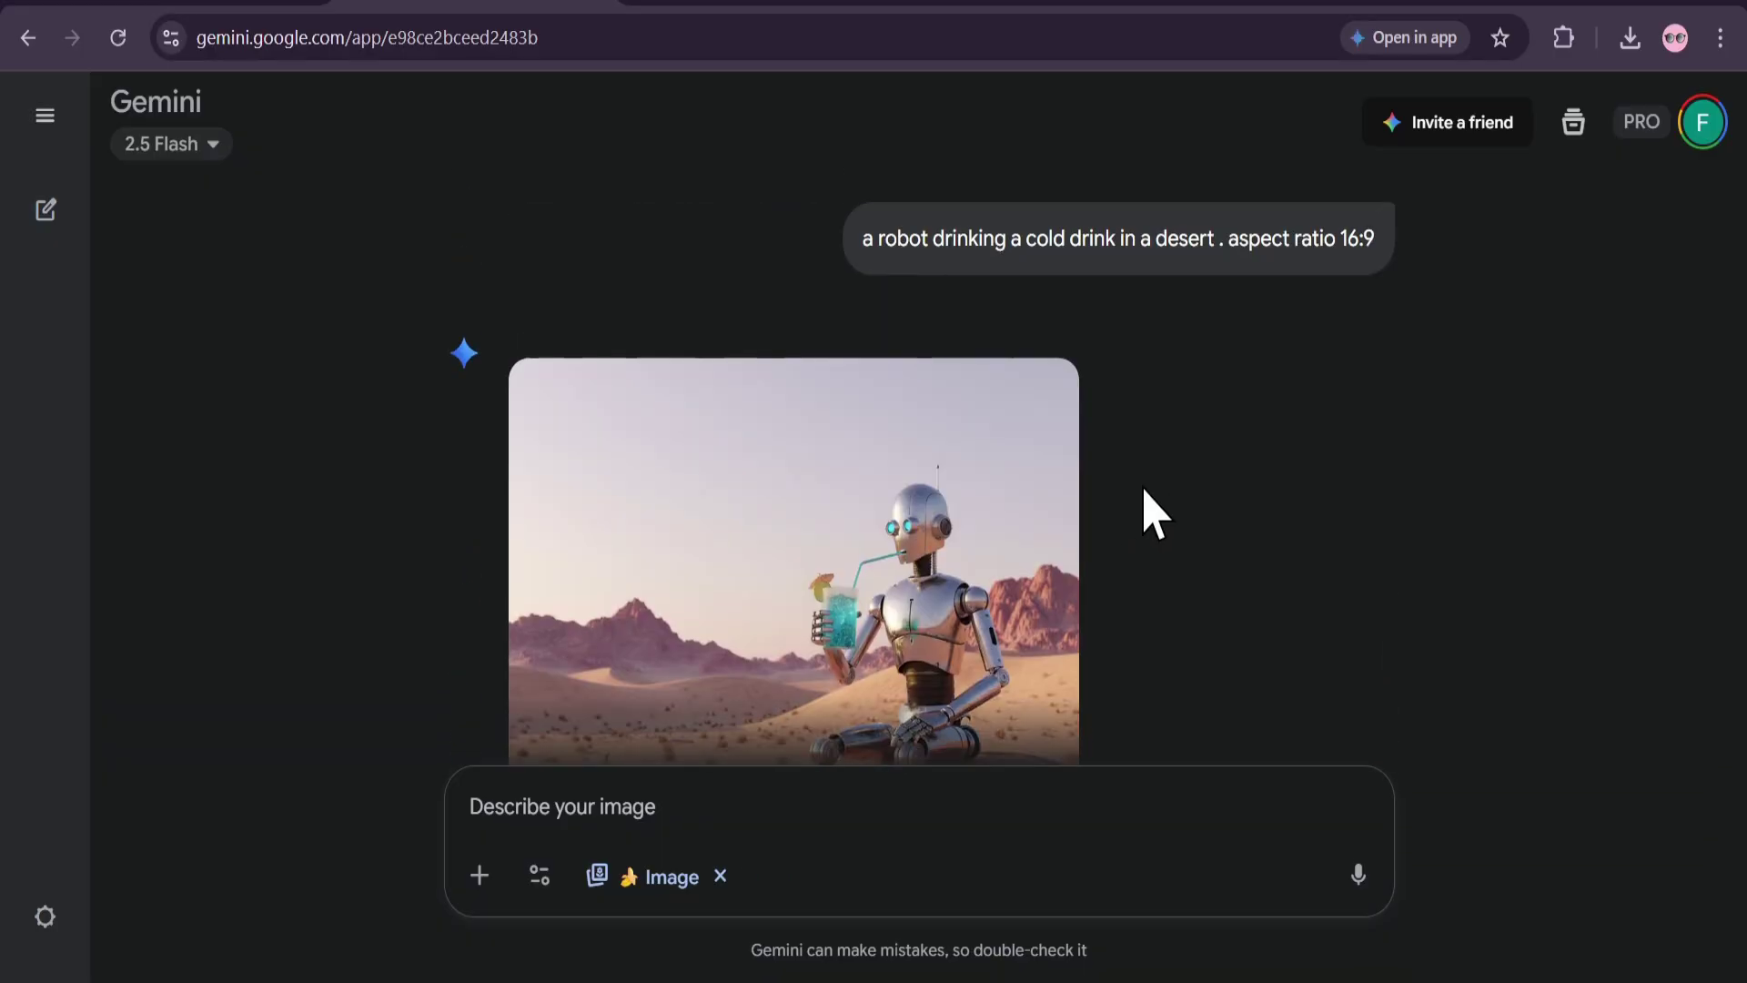